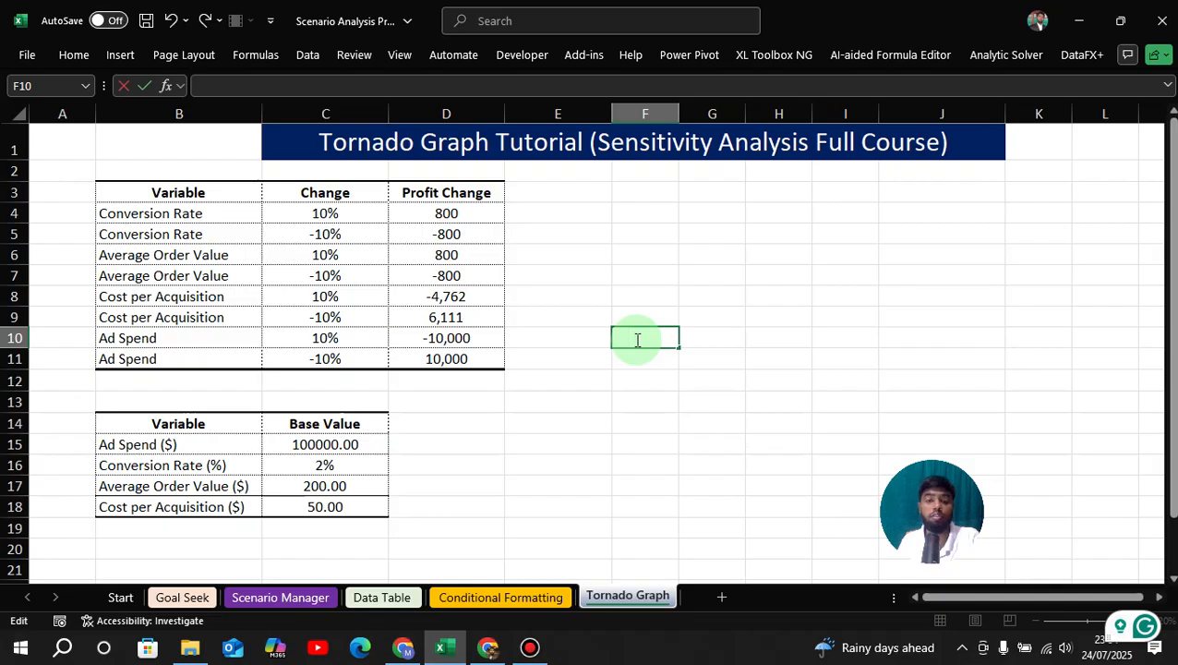
# Review the base value table's variables and amounts for ad spend, conversion rate, average order value and cost per acquisition.
pyautogui.click(199, 487)
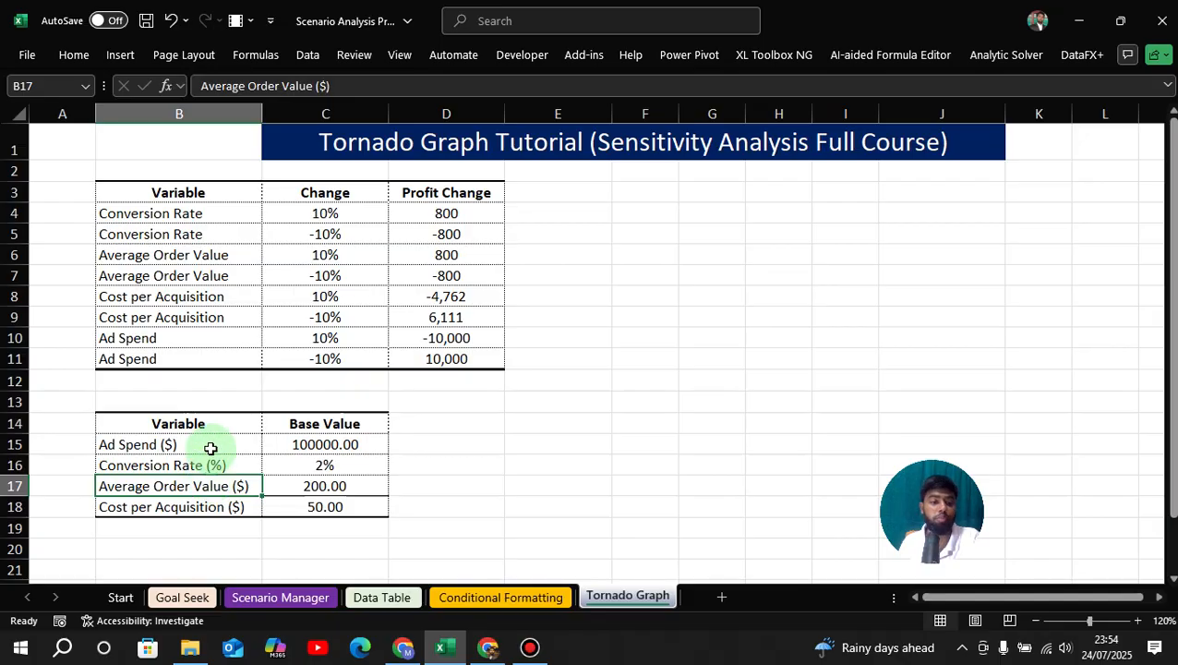
pyautogui.click(210, 445)
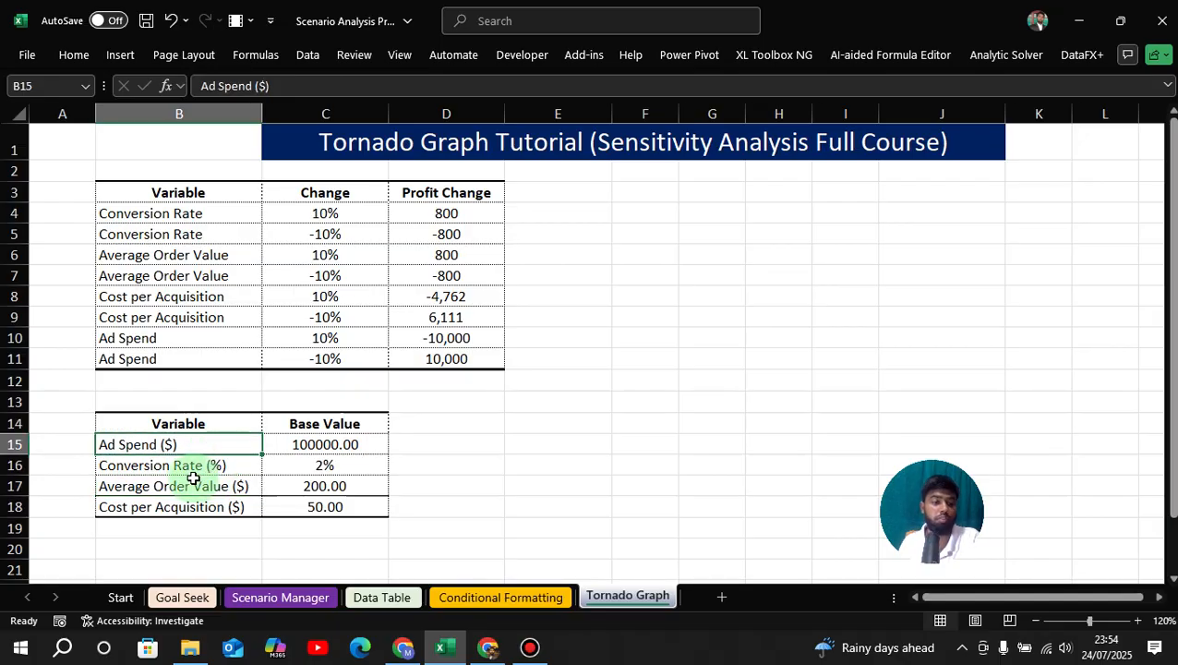
pyautogui.click(209, 465)
pyautogui.click(212, 487)
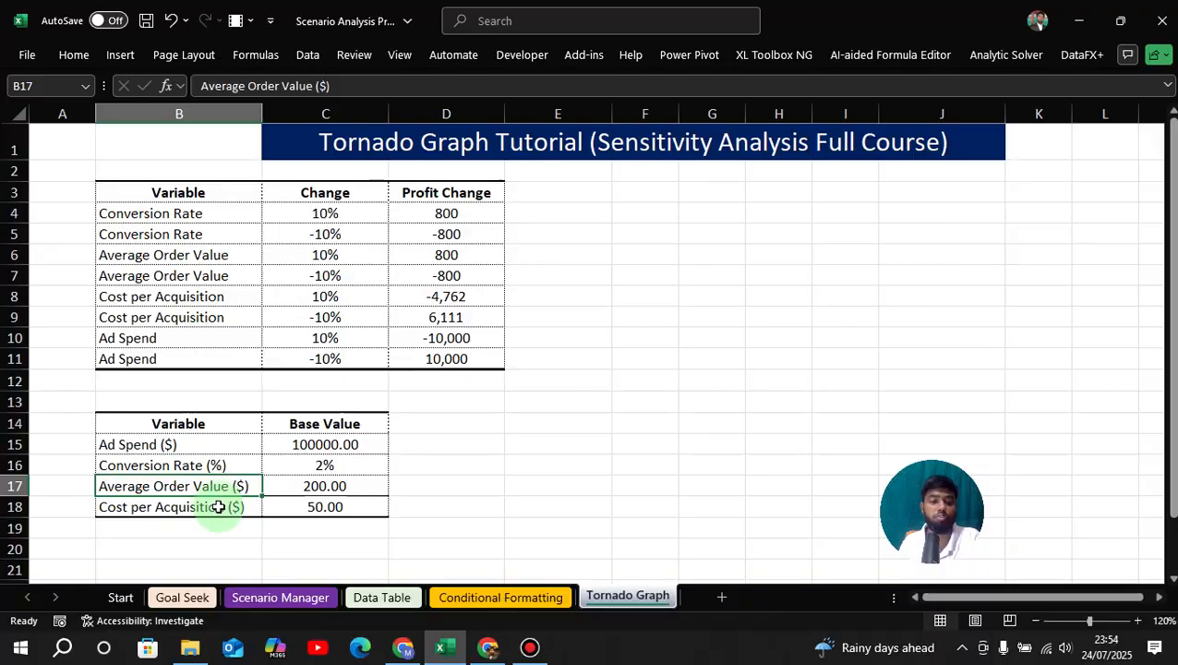
pyautogui.click(220, 511)
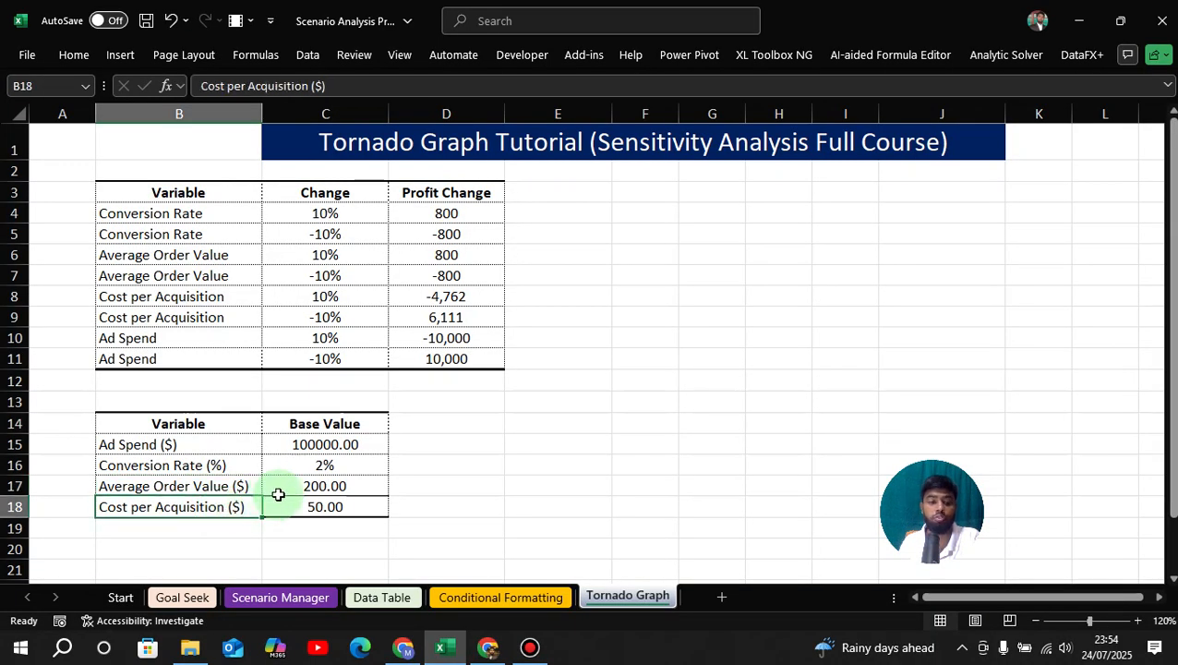
pyautogui.click(309, 446)
pyautogui.click(305, 467)
pyautogui.click(303, 508)
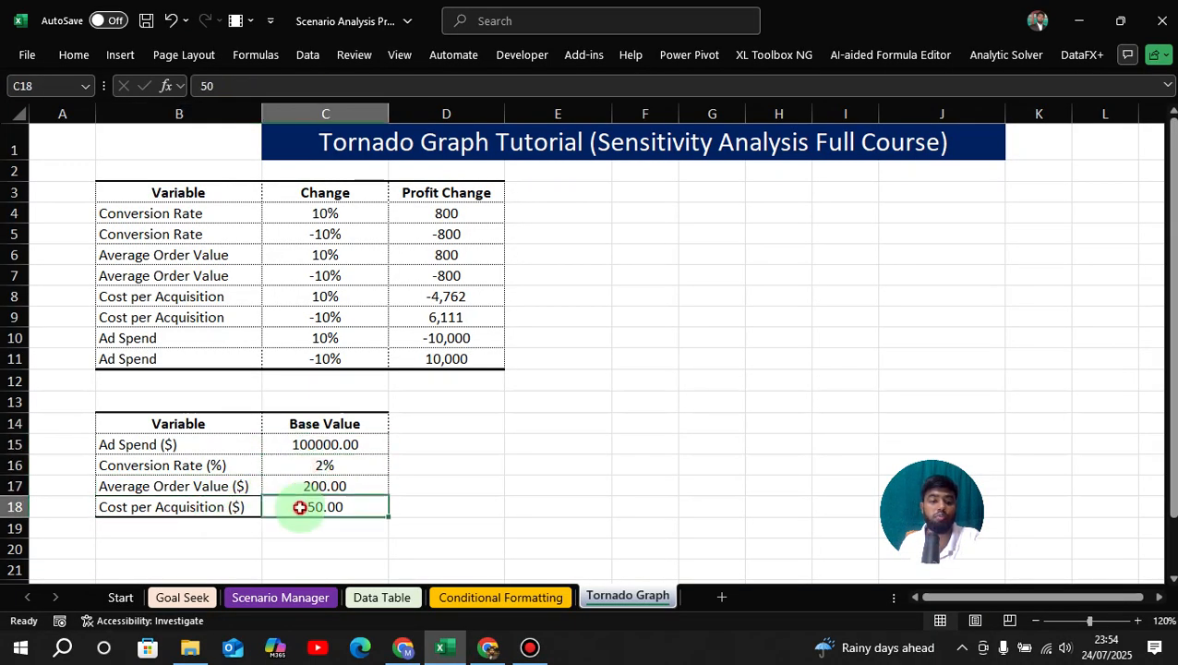
pyautogui.click(357, 482)
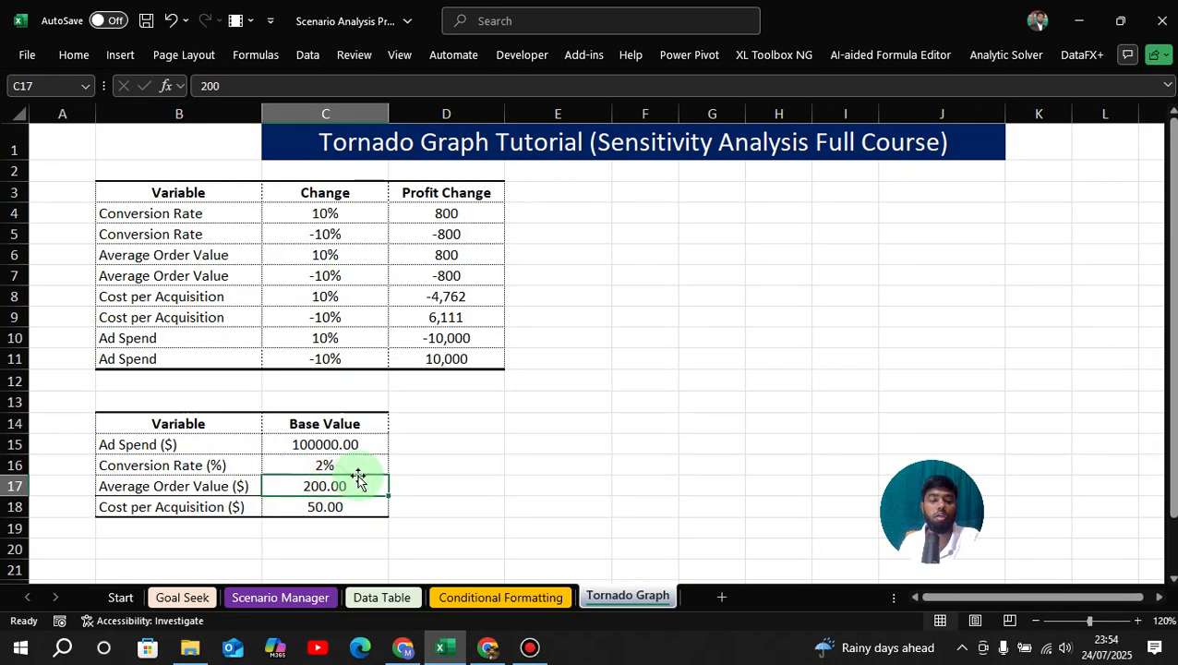
pyautogui.click(213, 447)
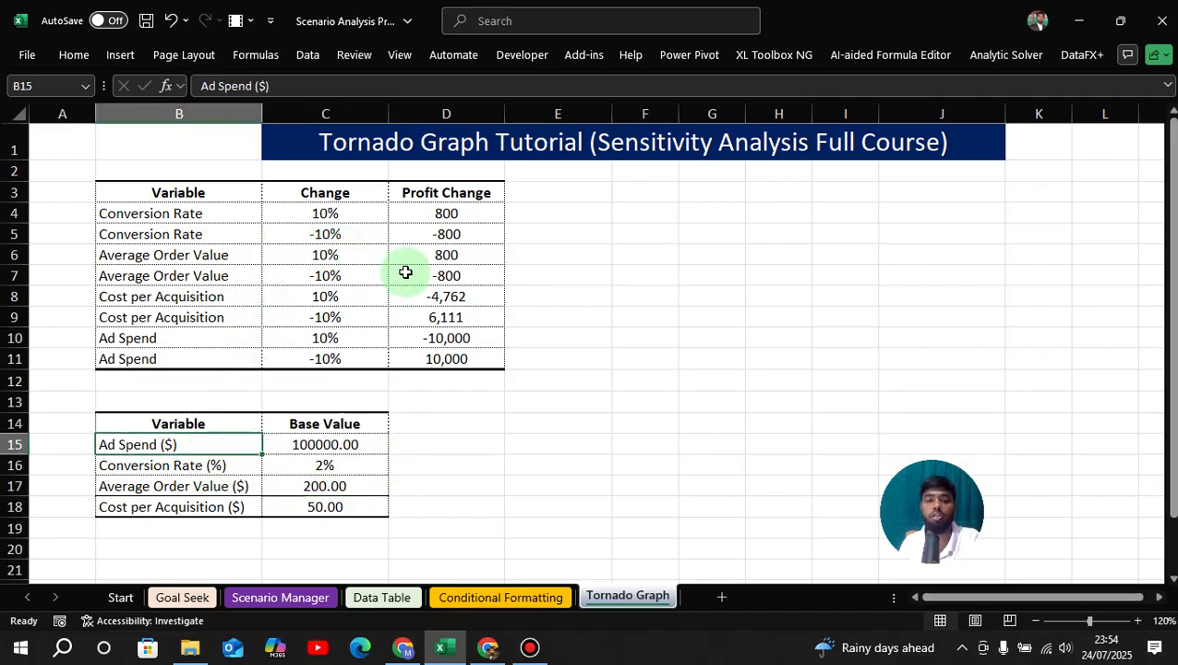
# Examine the Profit Change values for the 10% and -10% changes of the variables.
pyautogui.click(449, 213)
pyautogui.click(447, 236)
pyautogui.click(446, 276)
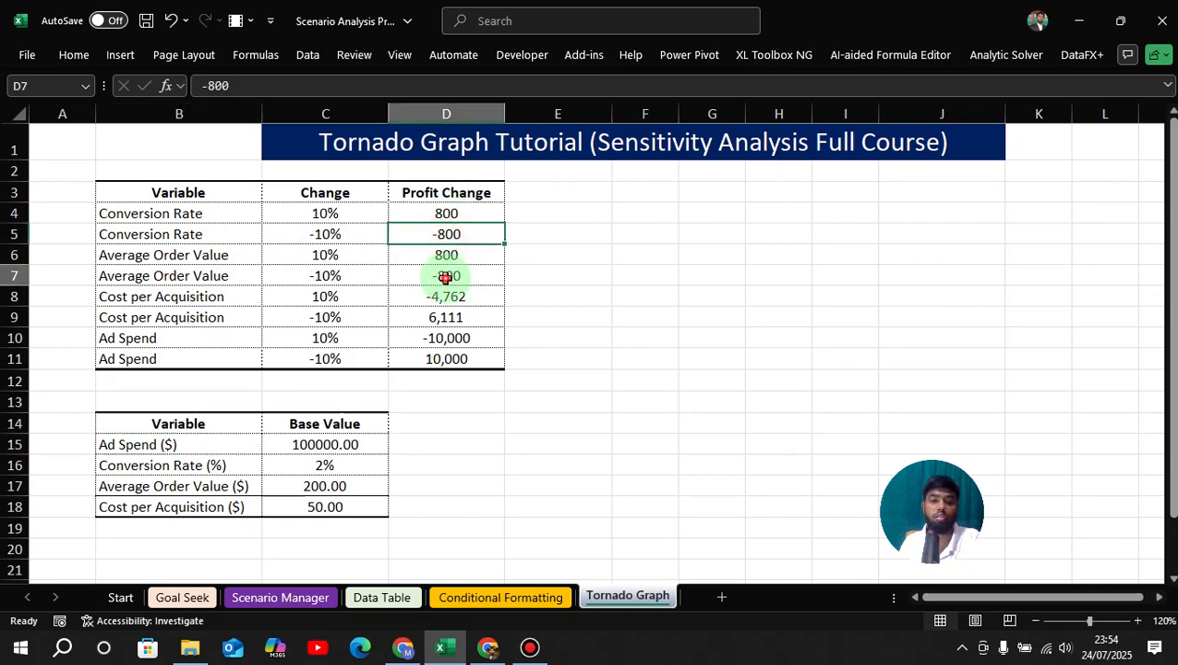
pyautogui.click(438, 314)
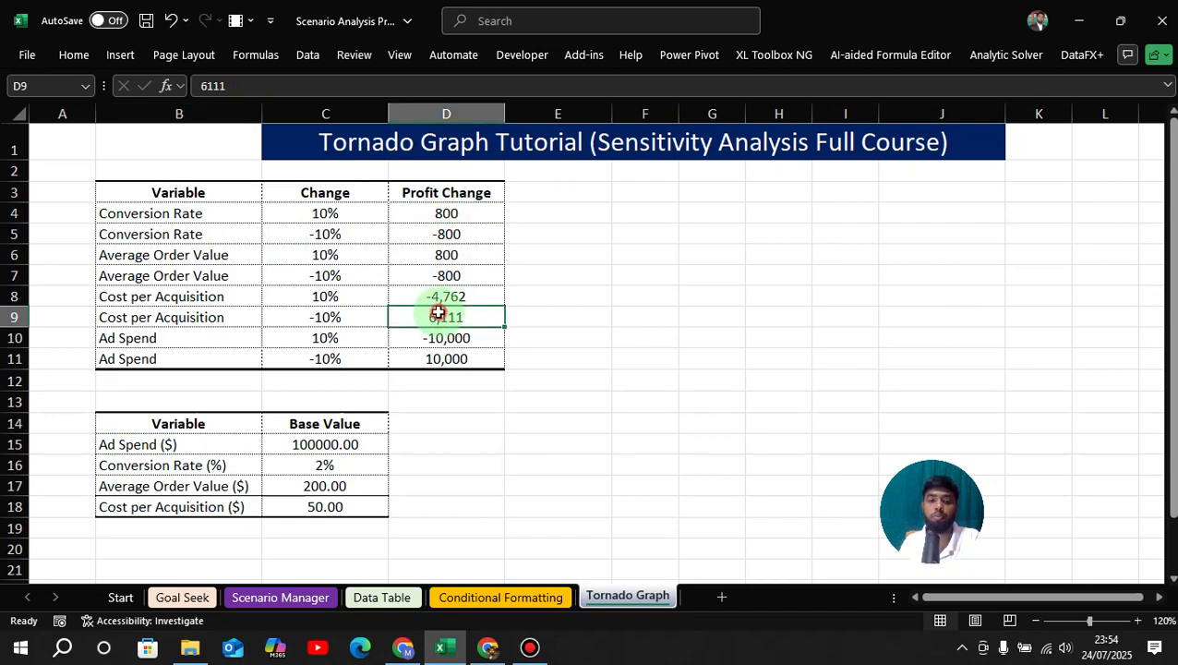
pyautogui.click(440, 215)
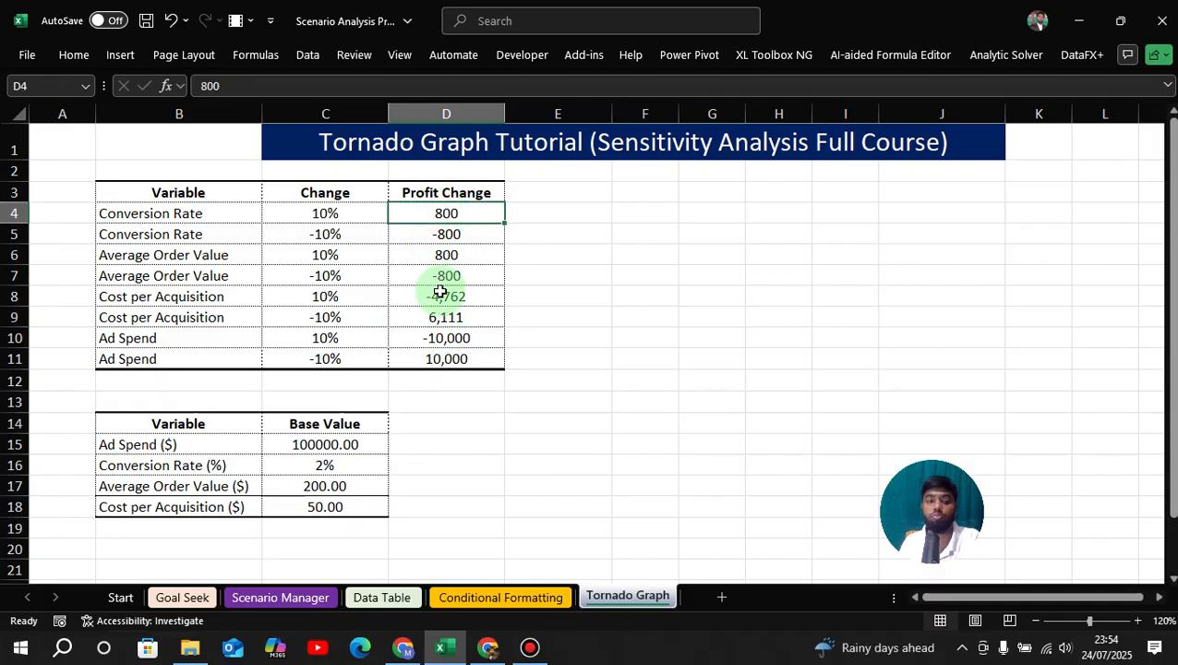
pyautogui.click(441, 256)
pyautogui.click(444, 214)
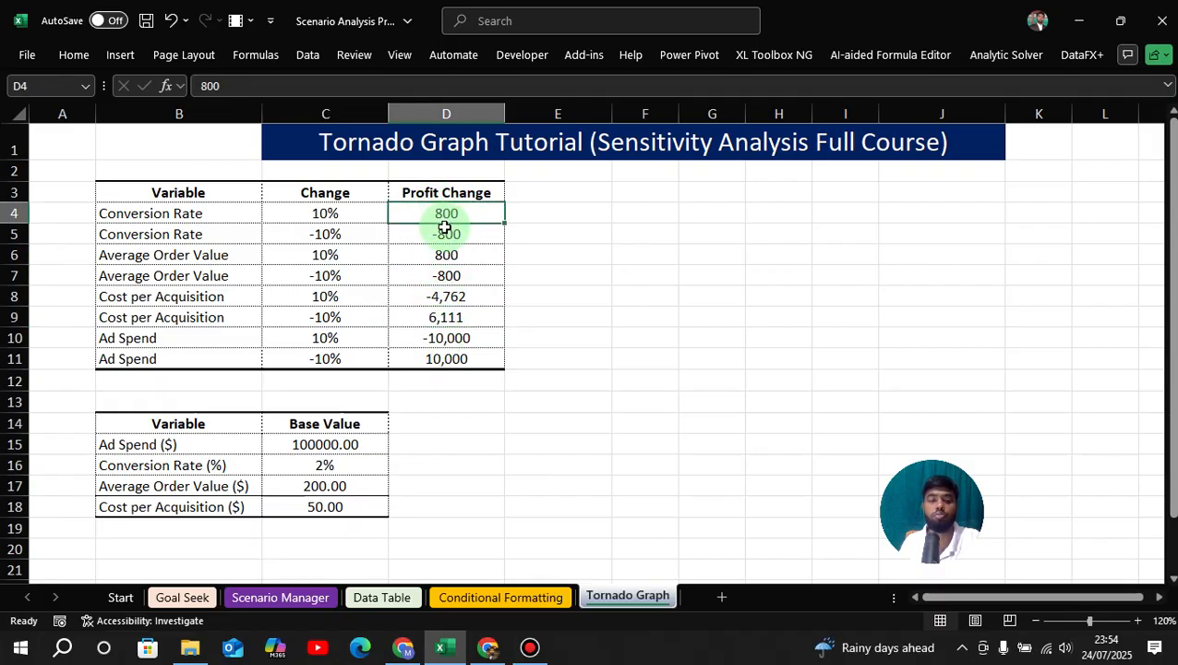
pyautogui.click(577, 251)
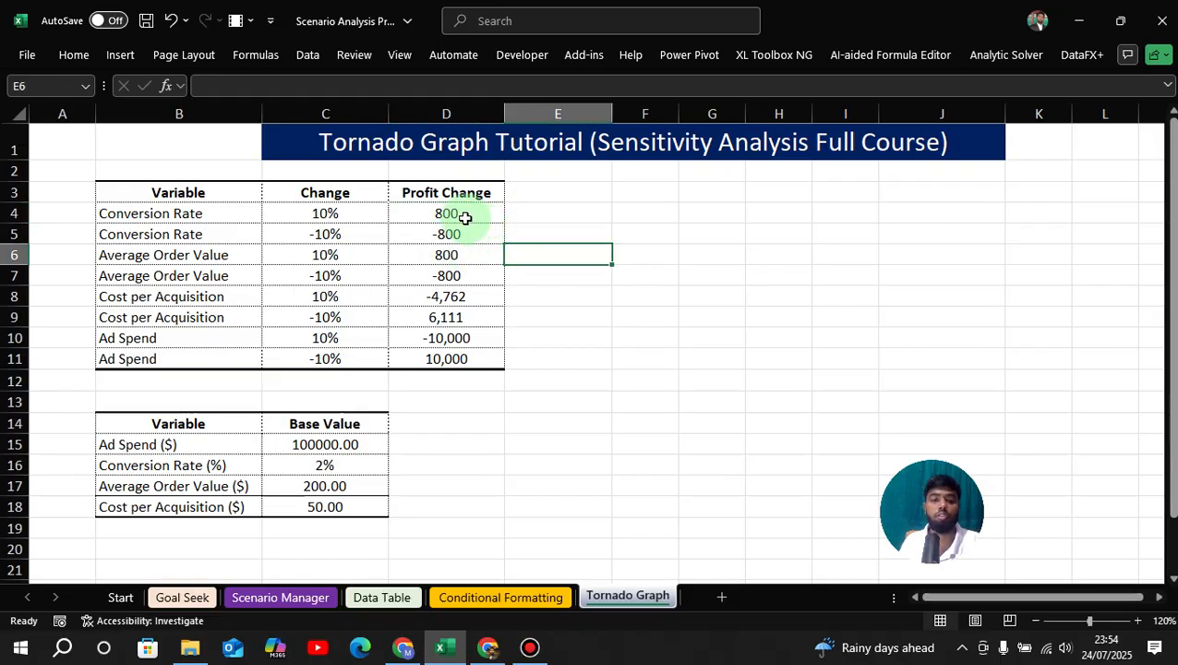
# Insert a clustered bar chart from the Variable and Profit Change data in rows 4 to 11 and place it just below the title banner.
pyautogui.moveTo(462, 215); pyautogui.dragTo(463, 361)
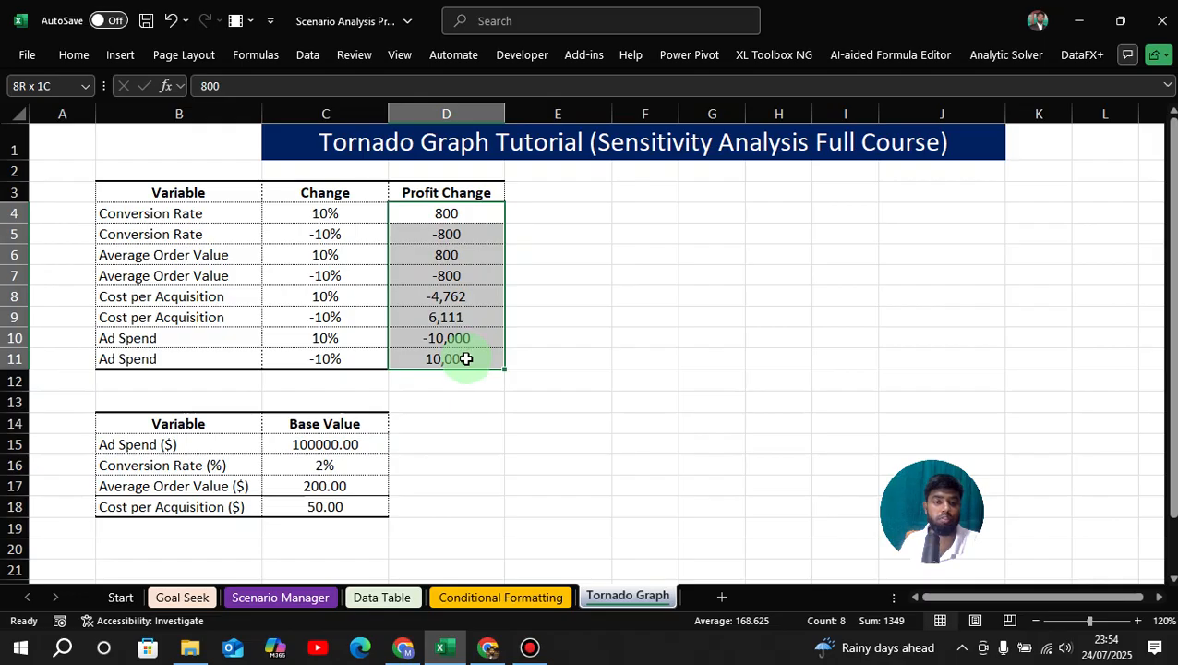
pyautogui.moveTo(211, 216); pyautogui.dragTo(216, 354)
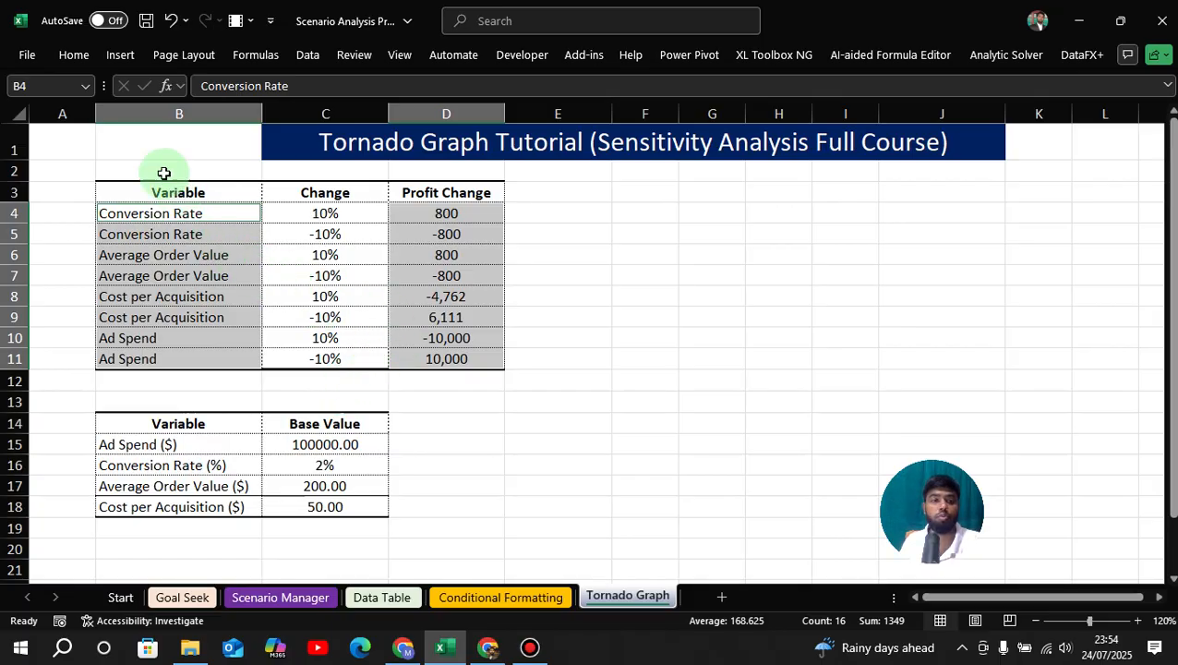
pyautogui.click(121, 55)
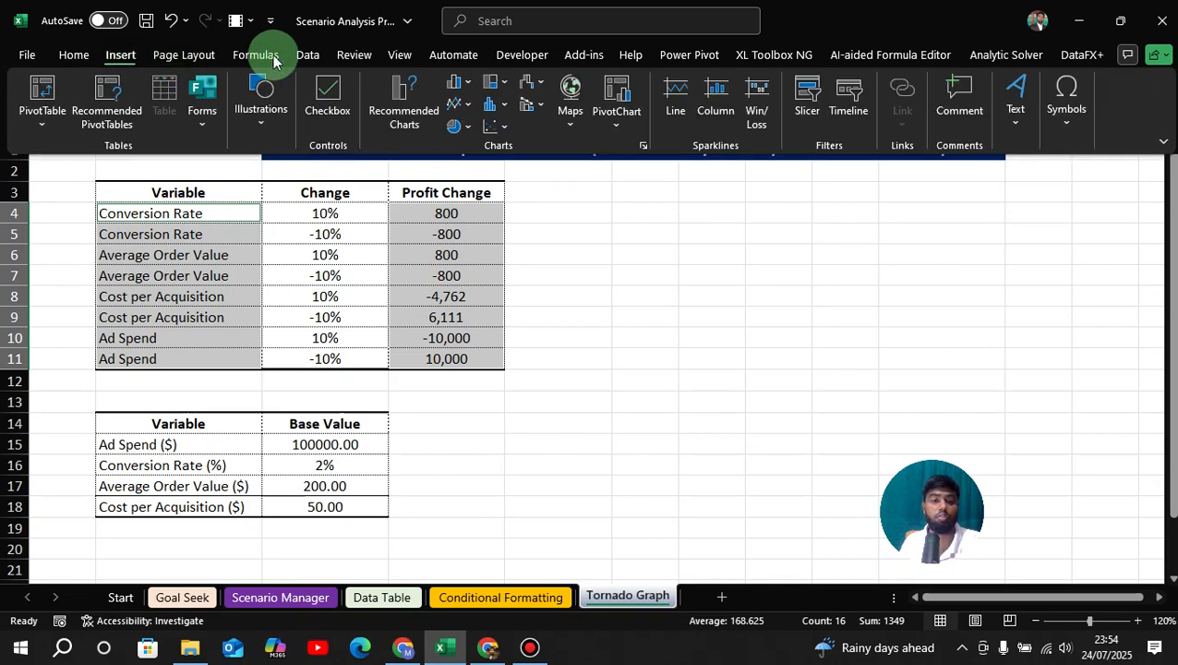
pyautogui.click(466, 83)
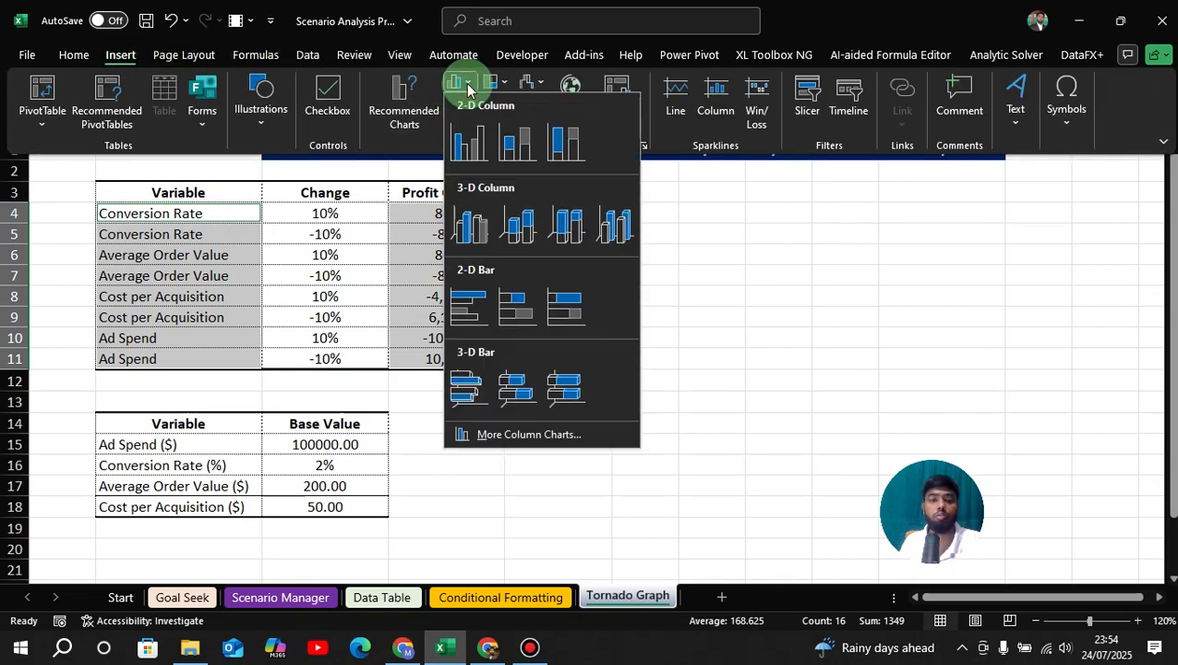
pyautogui.click(484, 436)
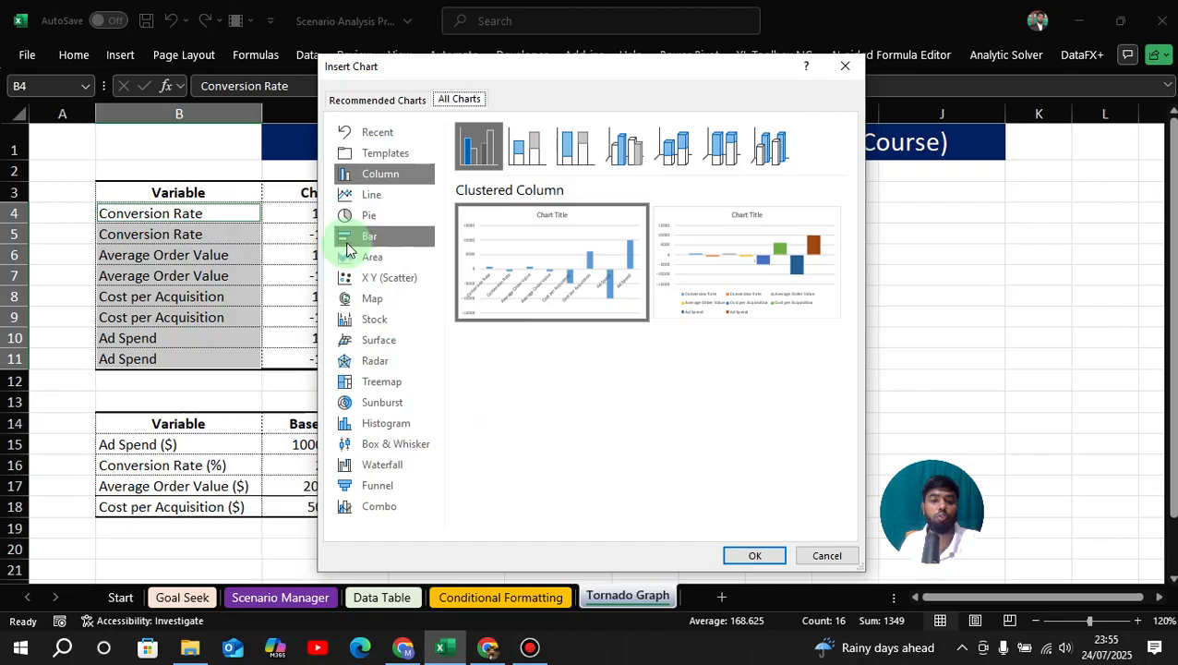
pyautogui.click(351, 242)
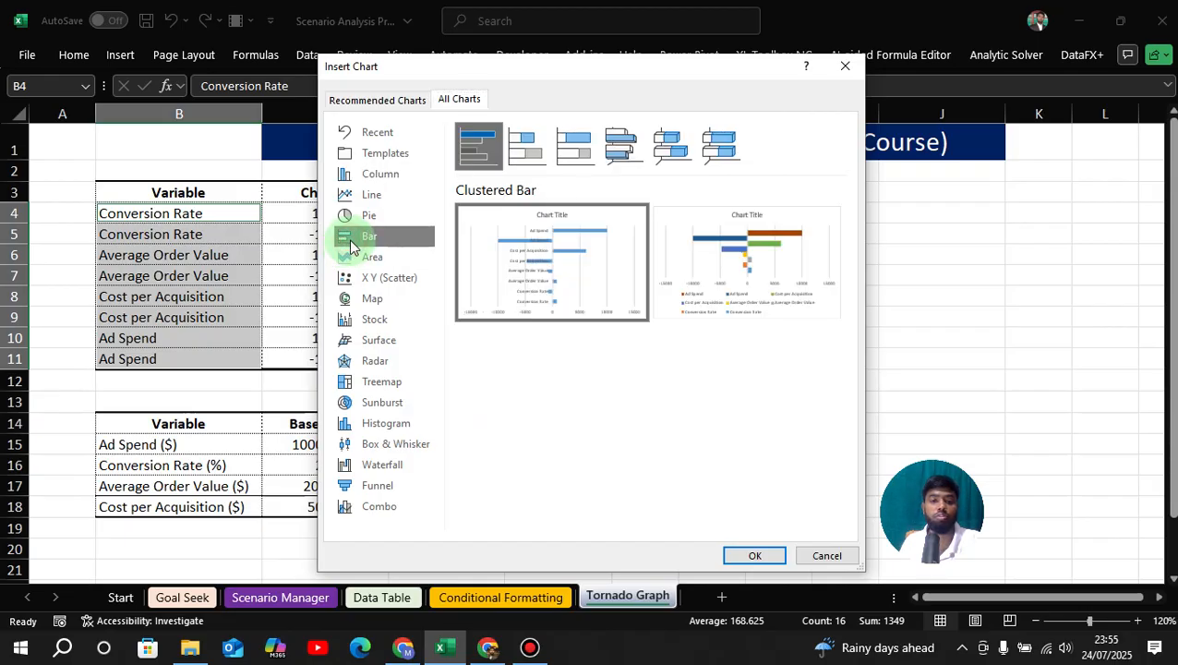
pyautogui.moveTo(526, 258)
pyautogui.click(755, 555)
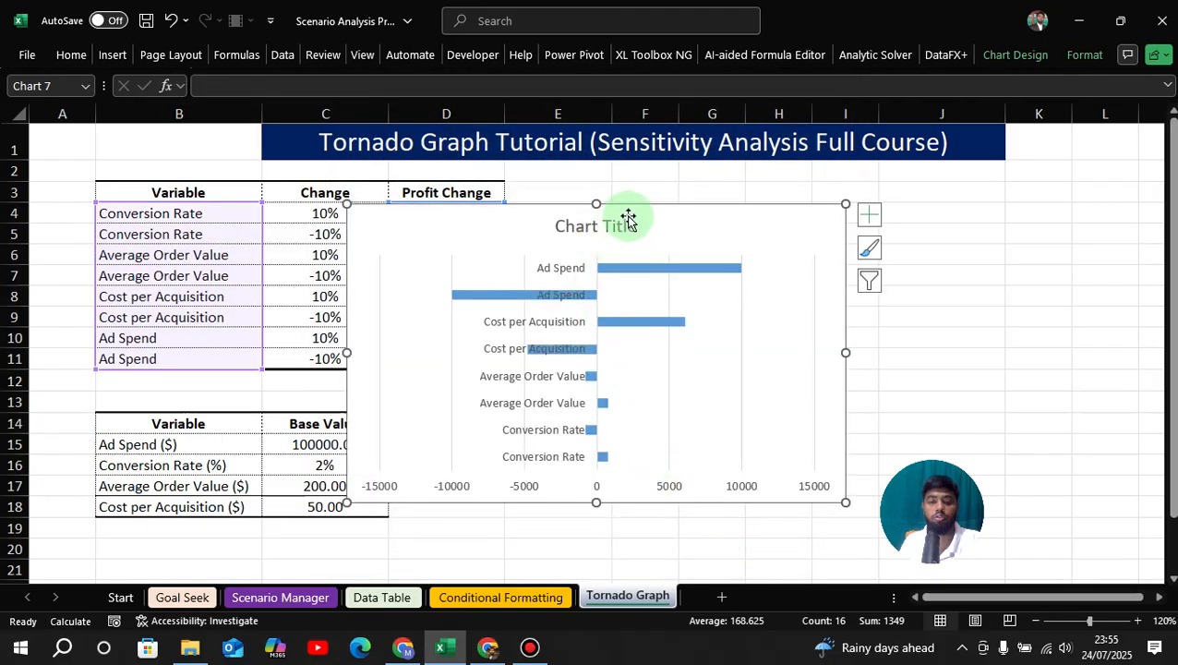
pyautogui.moveTo(634, 210); pyautogui.dragTo(659, 182)
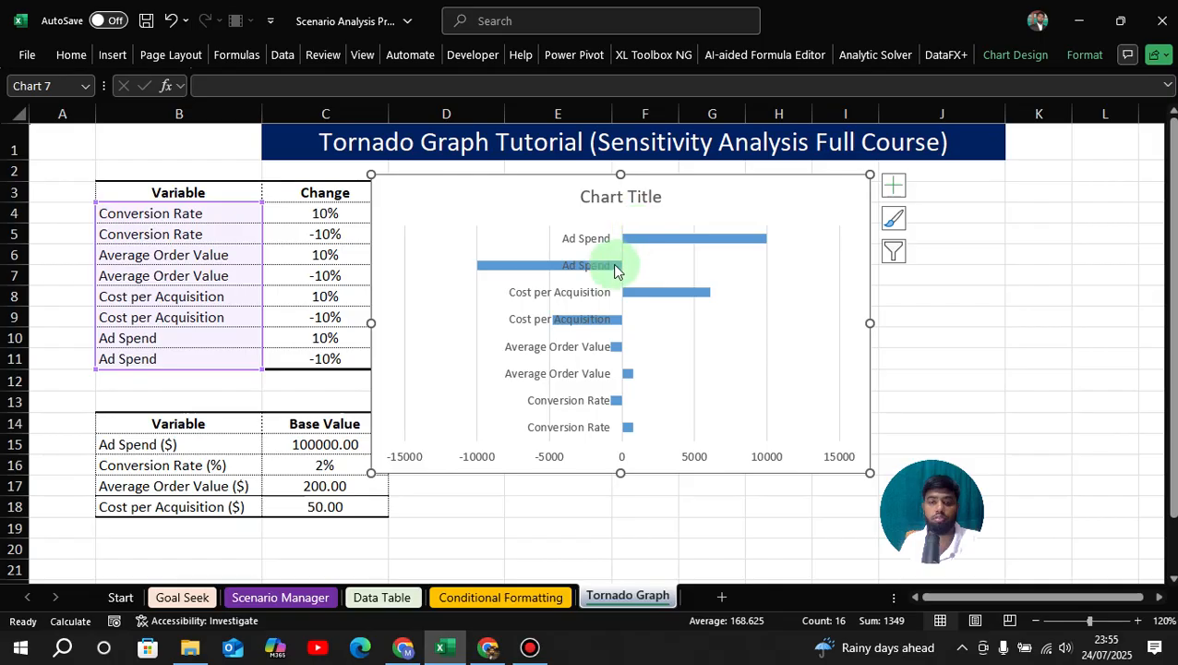
# Open the axis formatting options for the bar chart's vertical category axis.
pyautogui.click(564, 294)
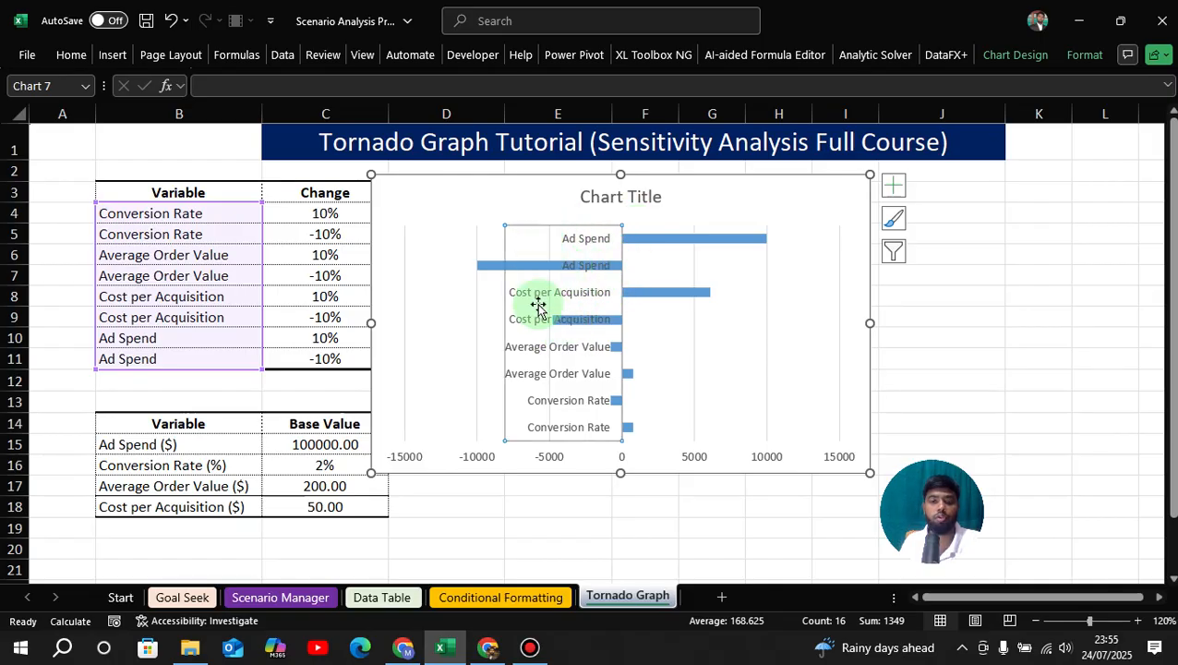
pyautogui.rightClick(577, 268)
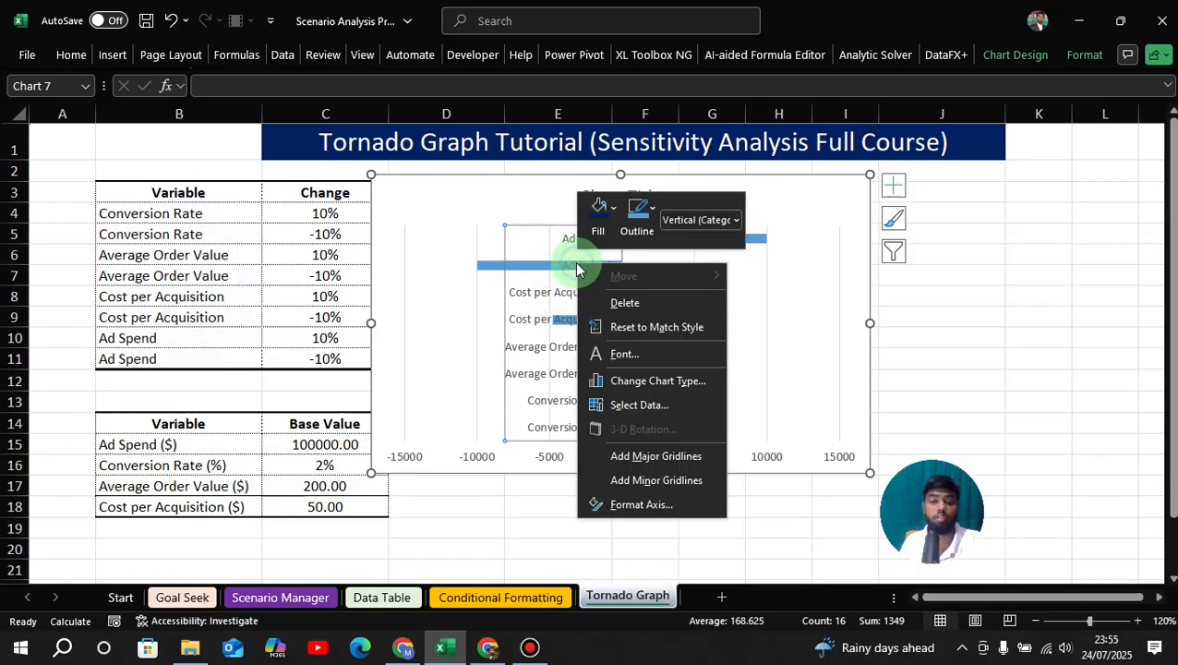
pyautogui.click(641, 505)
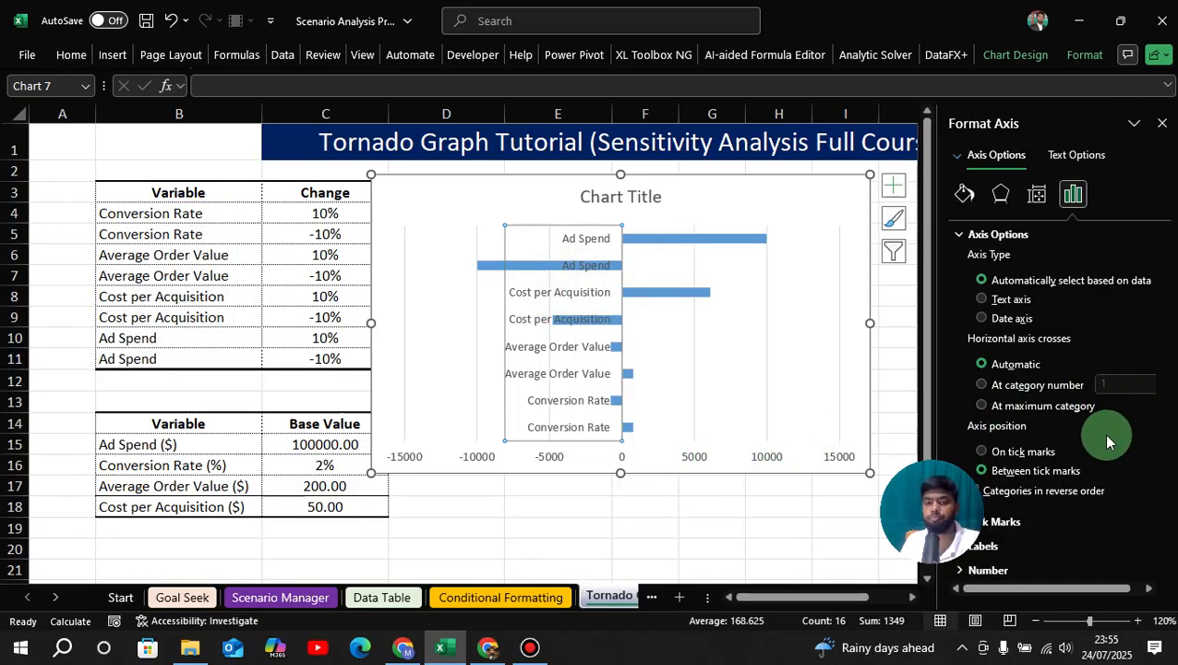
pyautogui.moveTo(951, 471); pyautogui.dragTo(874, 489)
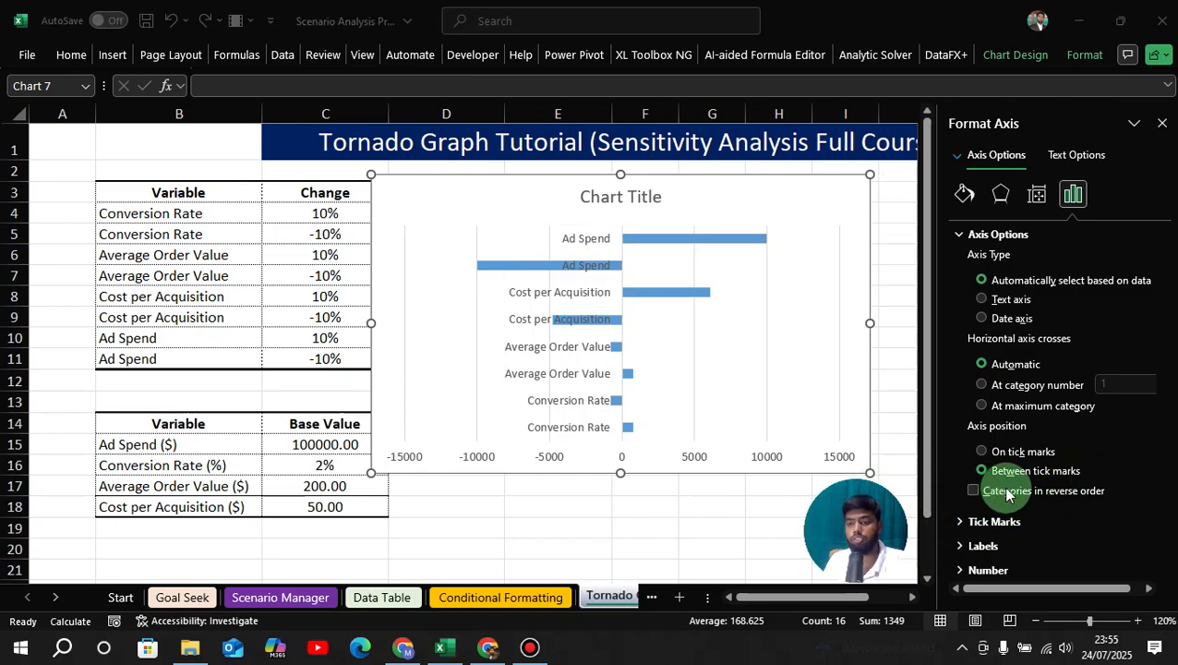
# Try the vertical axis categories in reverse order and restore their original order.
pyautogui.click(974, 492)
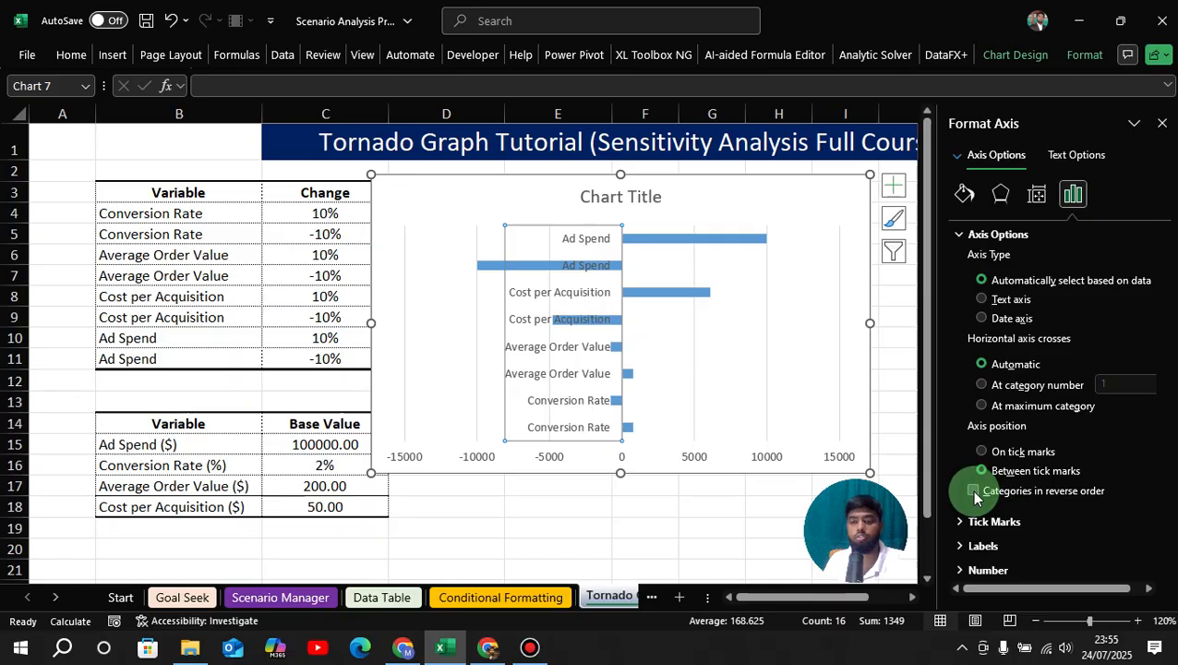
pyautogui.click(974, 492)
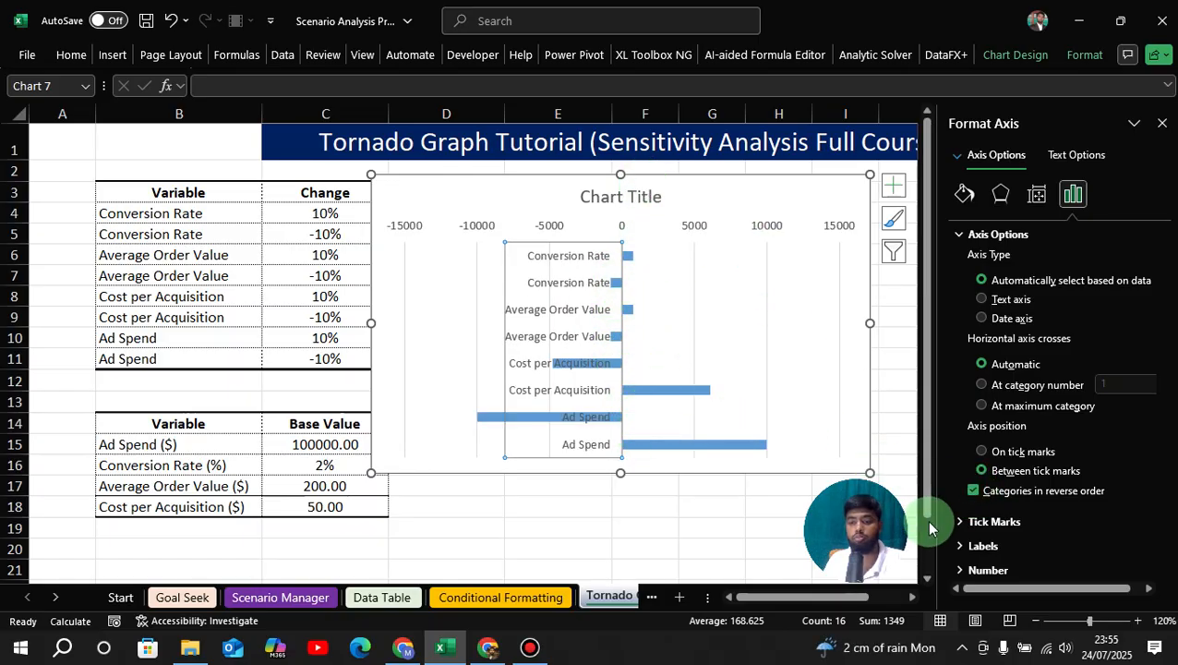
pyautogui.click(975, 490)
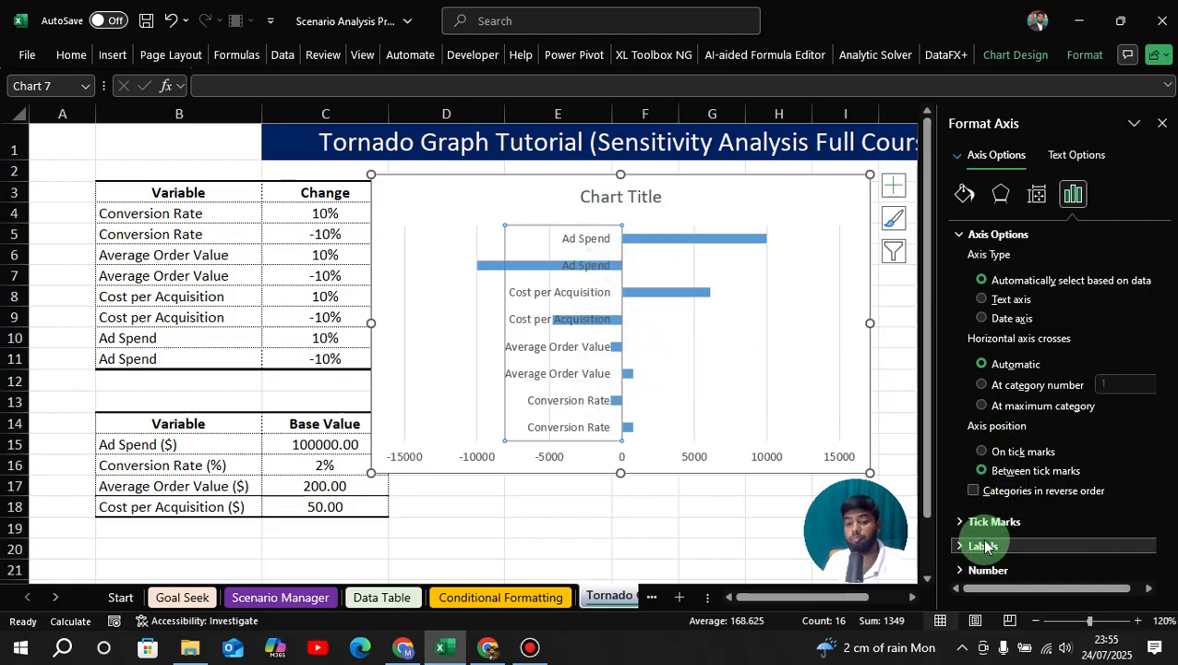
# Set the vertical axis label position to Low.
pyautogui.click(958, 551)
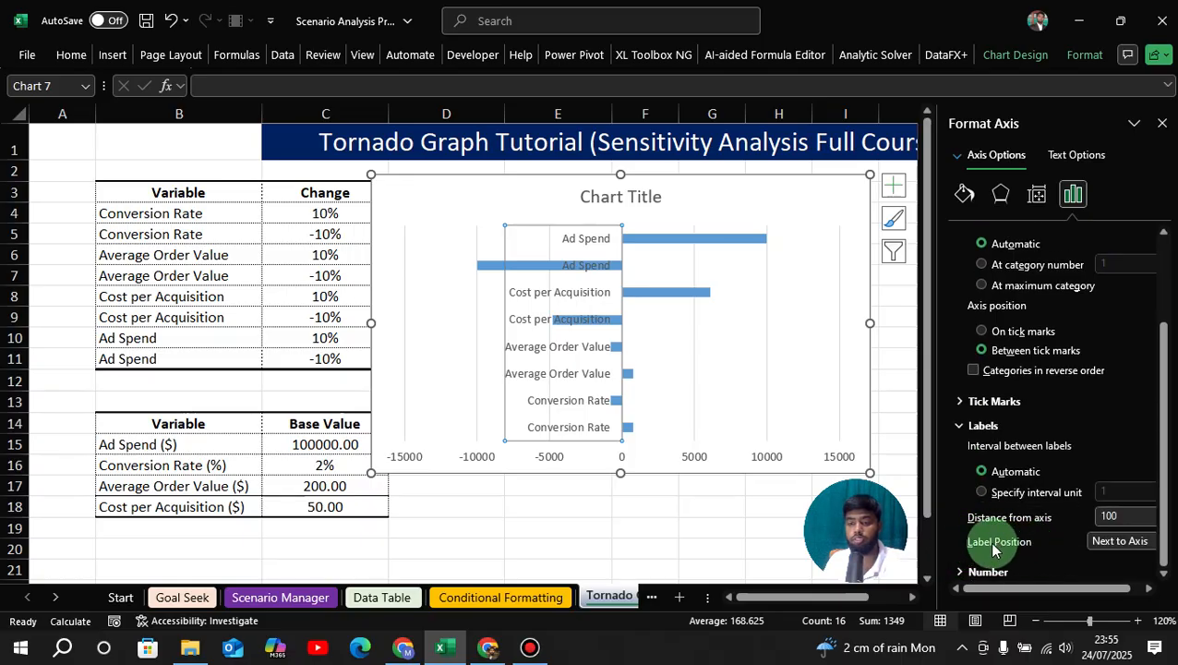
pyautogui.click(1113, 541)
pyautogui.click(1101, 601)
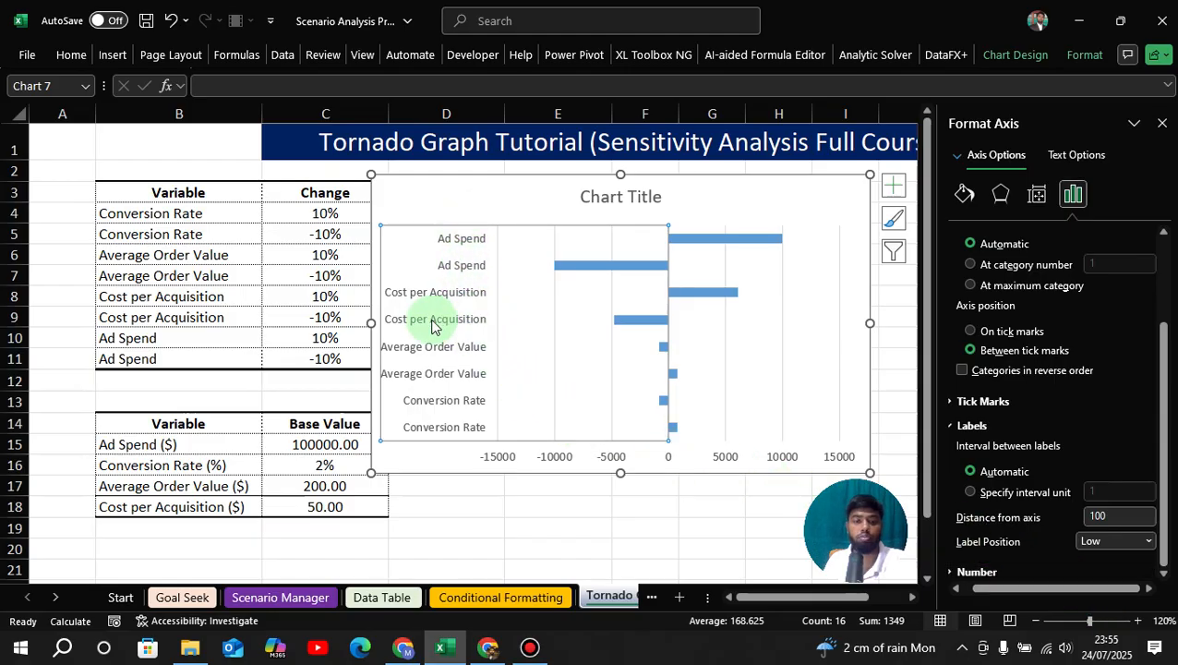
# Reduce the gap width of the chart's bar series to 62%.
pyautogui.click(485, 201)
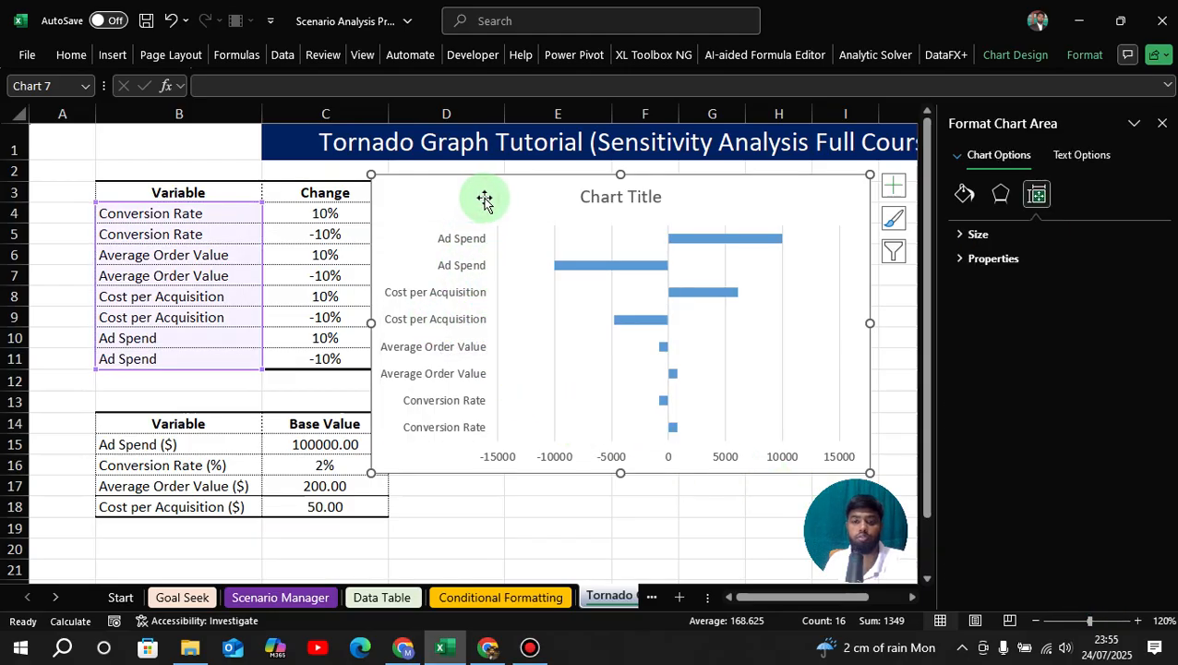
pyautogui.click(694, 244)
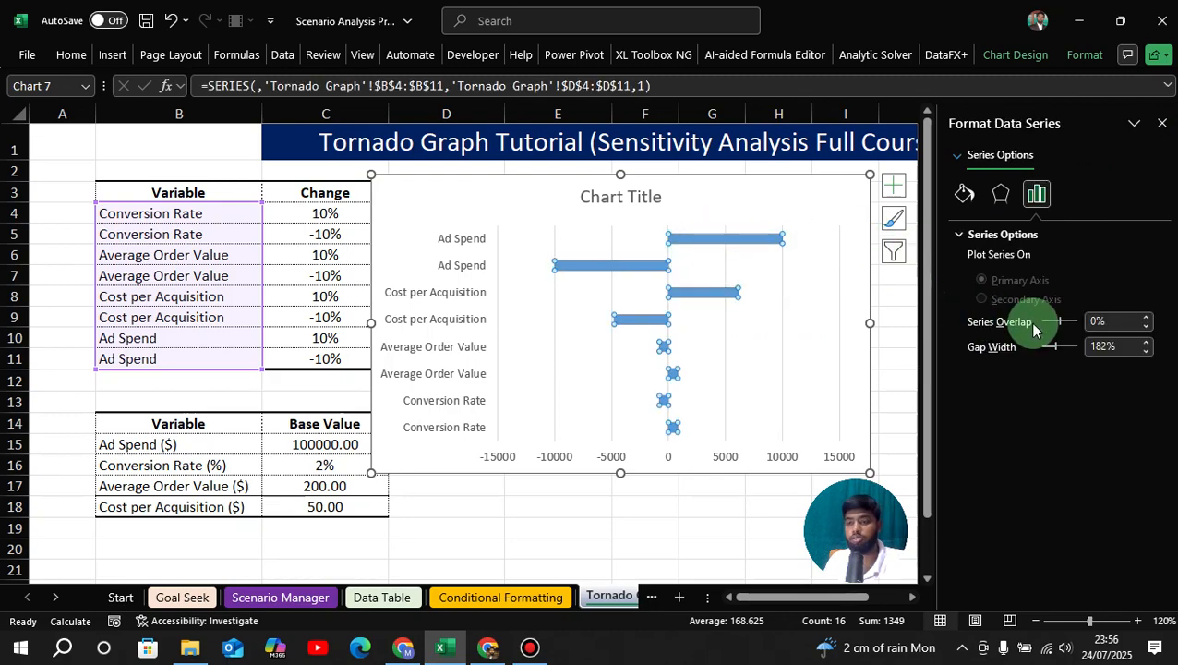
pyautogui.moveTo(1049, 354); pyautogui.dragTo(1042, 346)
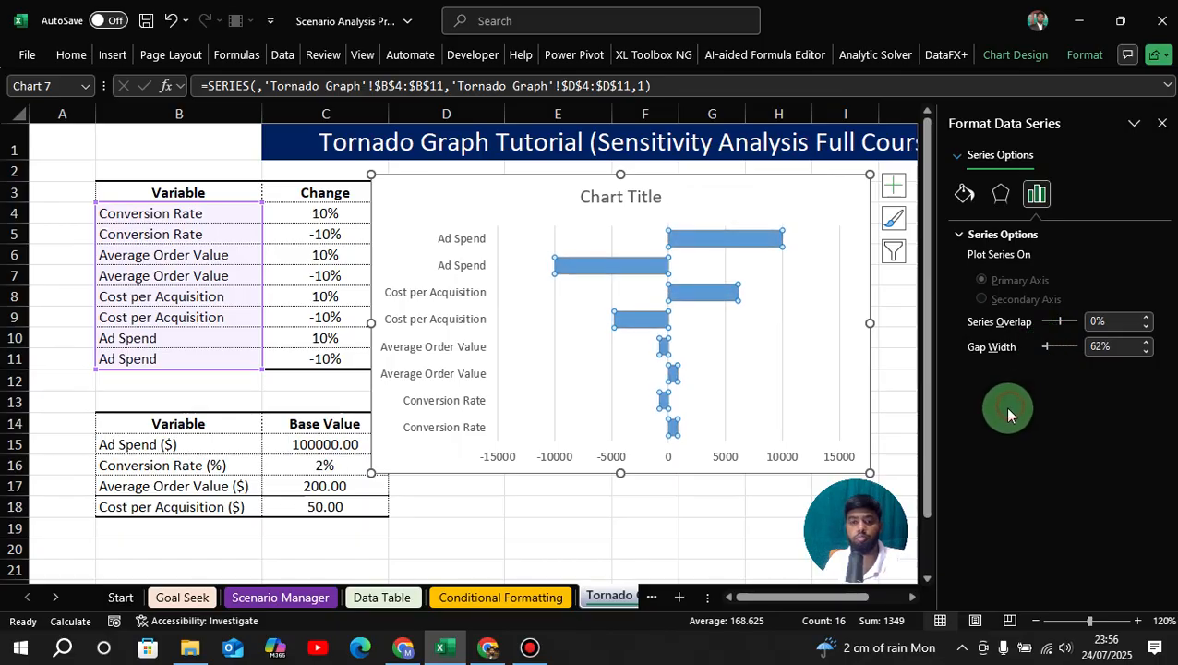
pyautogui.click(739, 240)
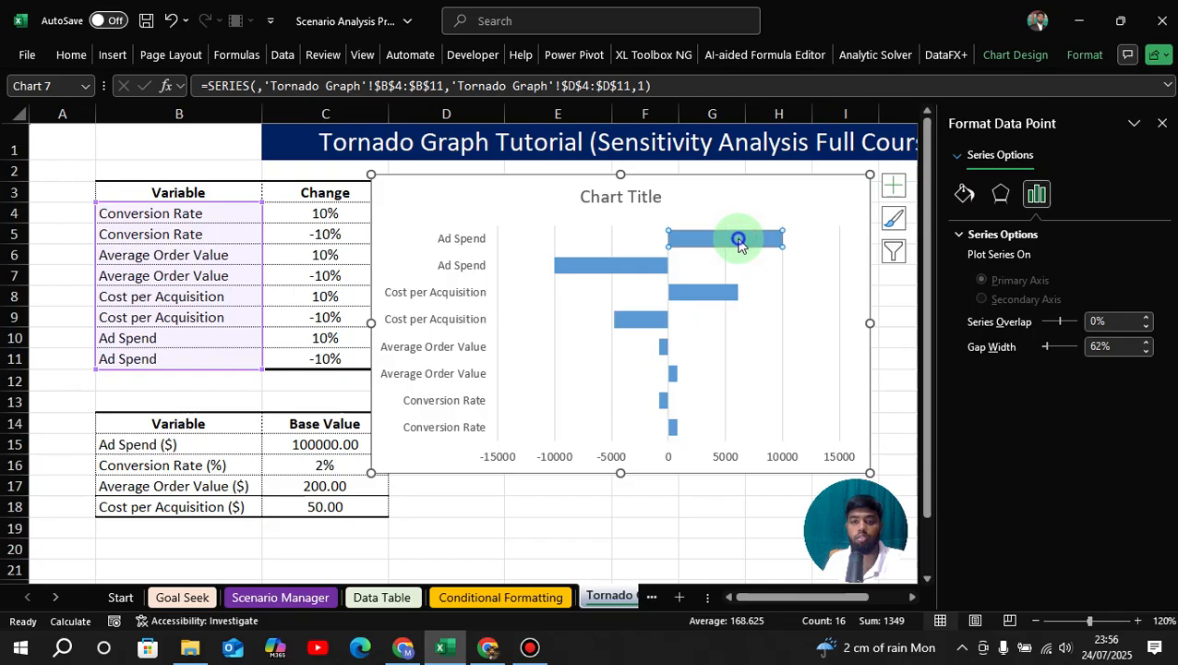
pyautogui.rightClick(739, 238)
pyautogui.click(704, 529)
# Close the formatting options and fill all bars of the chart series with standard Dark Blue.
pyautogui.click(1156, 127)
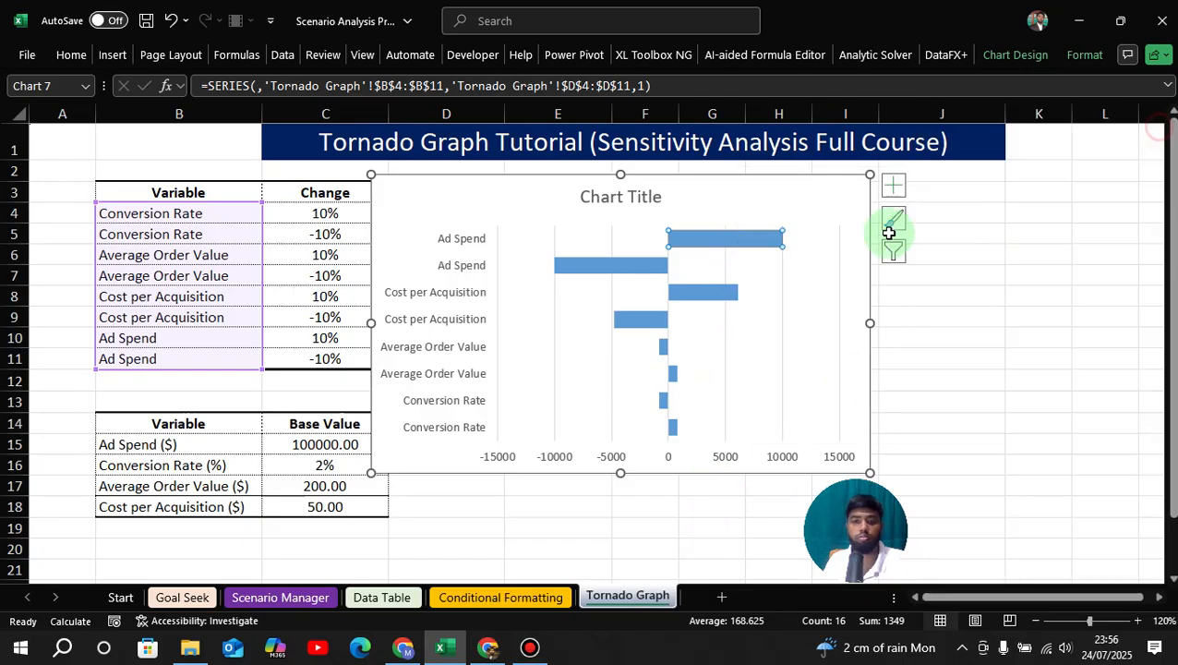
pyautogui.click(953, 314)
pyautogui.click(745, 250)
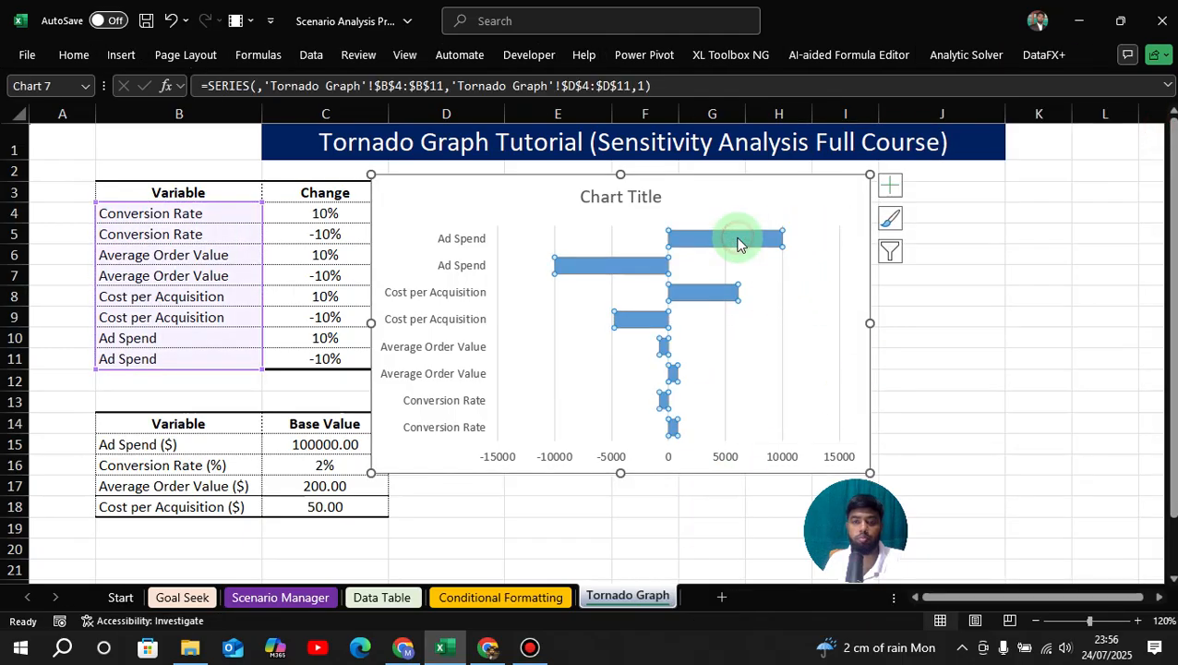
pyautogui.rightClick(739, 240)
pyautogui.click(767, 193)
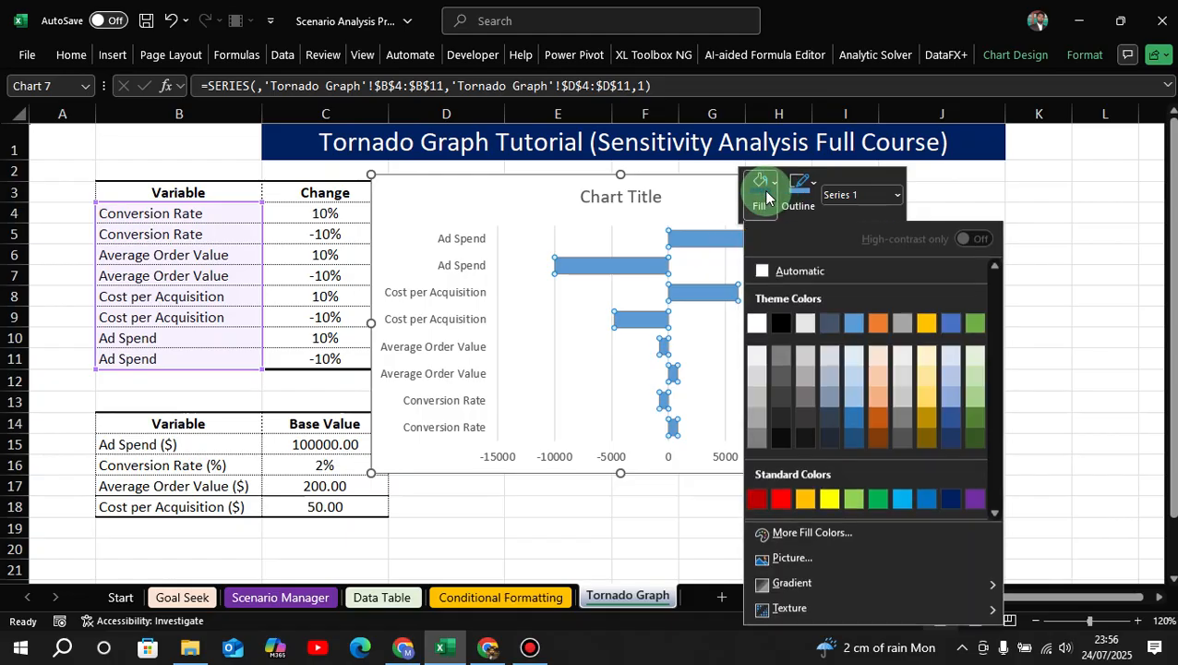
pyautogui.click(953, 499)
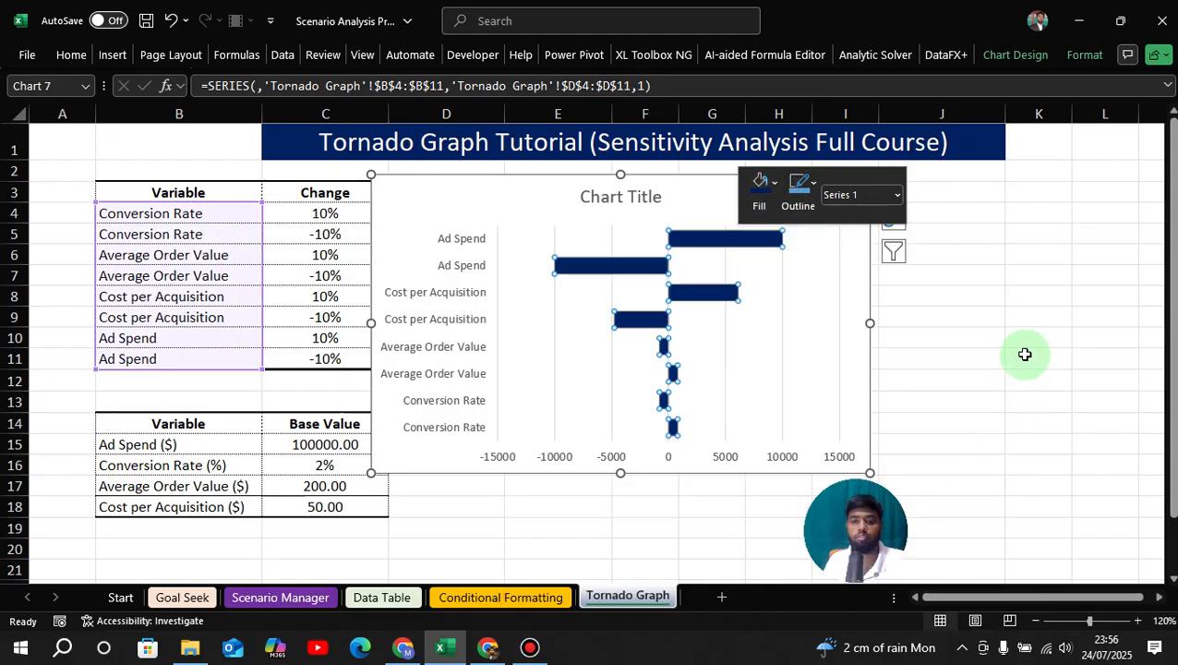
pyautogui.click(1027, 356)
# Add data labels to the chart's bars.
pyautogui.click(802, 197)
pyautogui.click(892, 186)
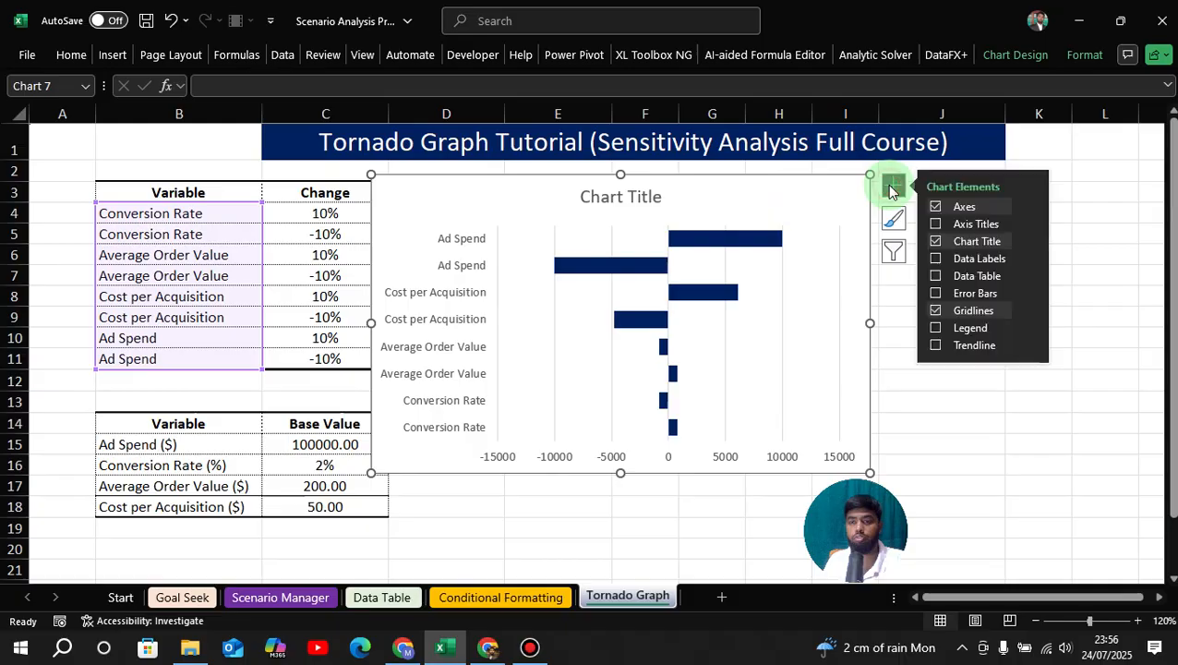
pyautogui.click(936, 258)
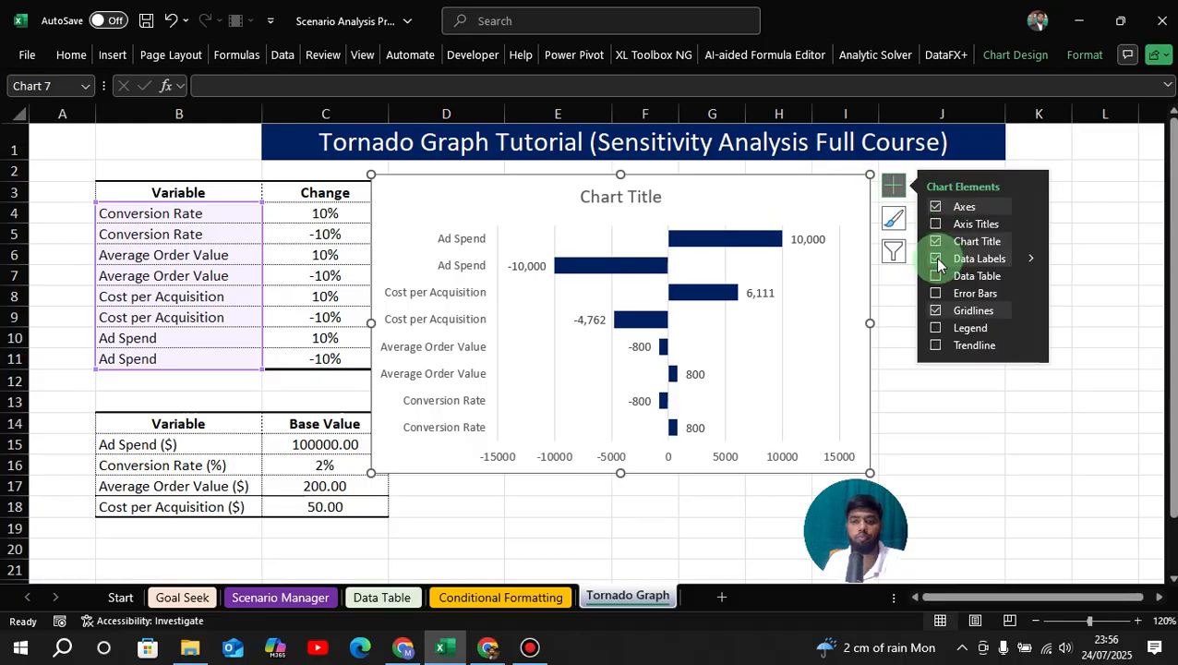
pyautogui.click(954, 423)
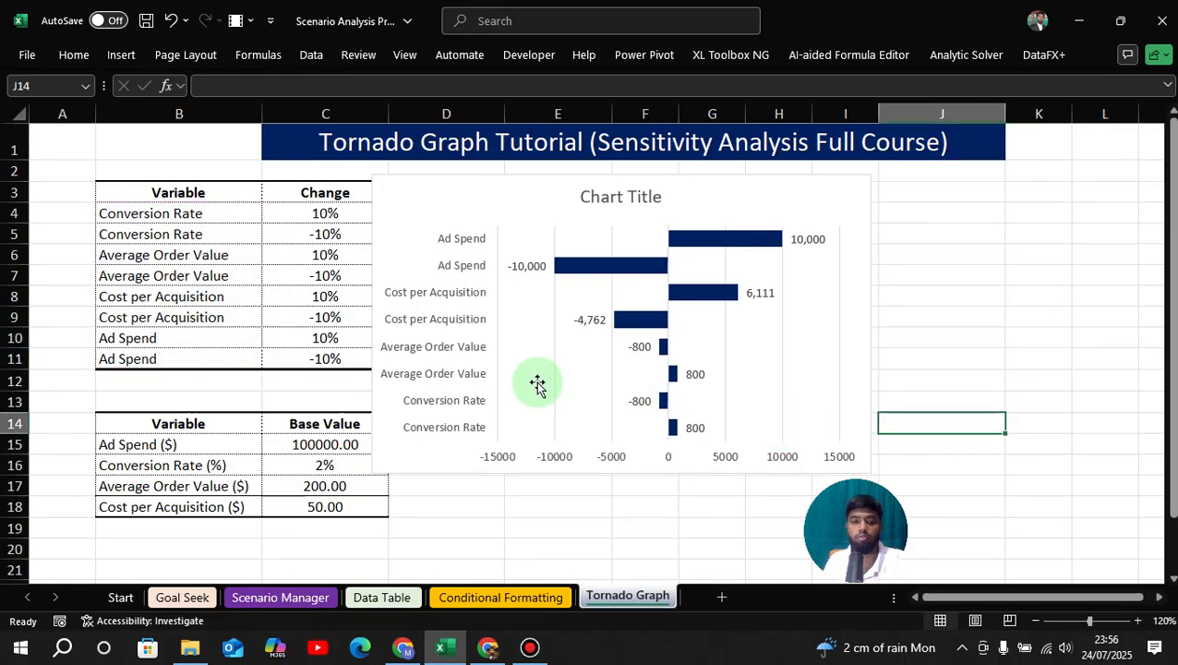
# Make the vertical axis labels black and set their font size to 10.
pyautogui.click(459, 305)
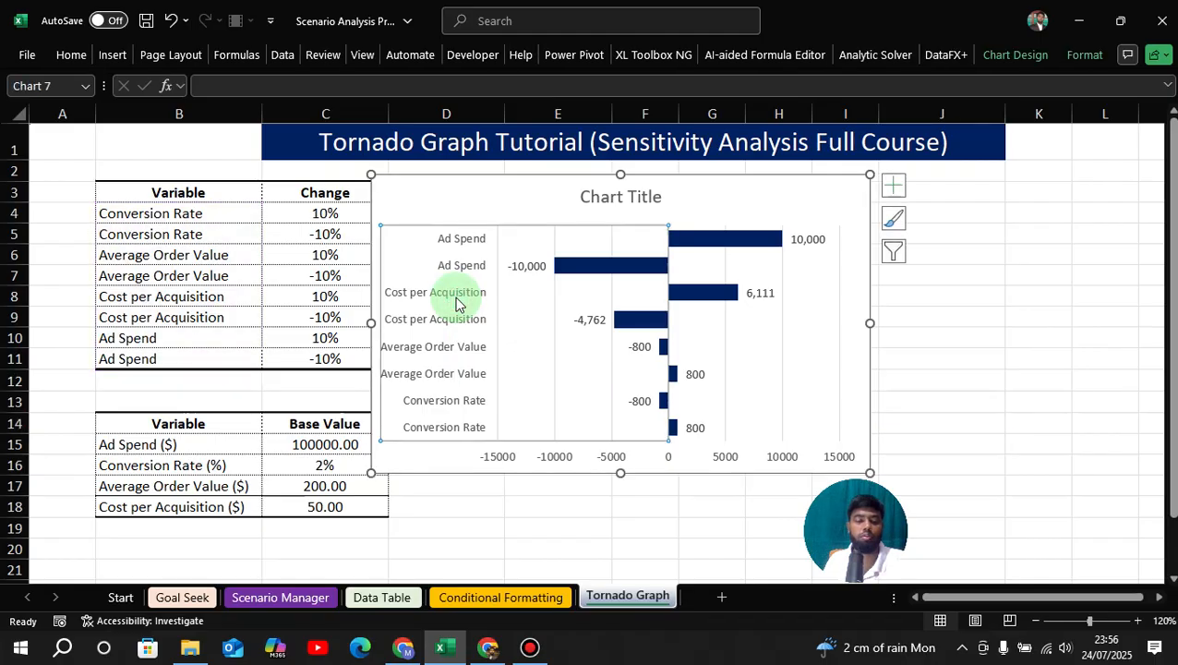
pyautogui.click(70, 57)
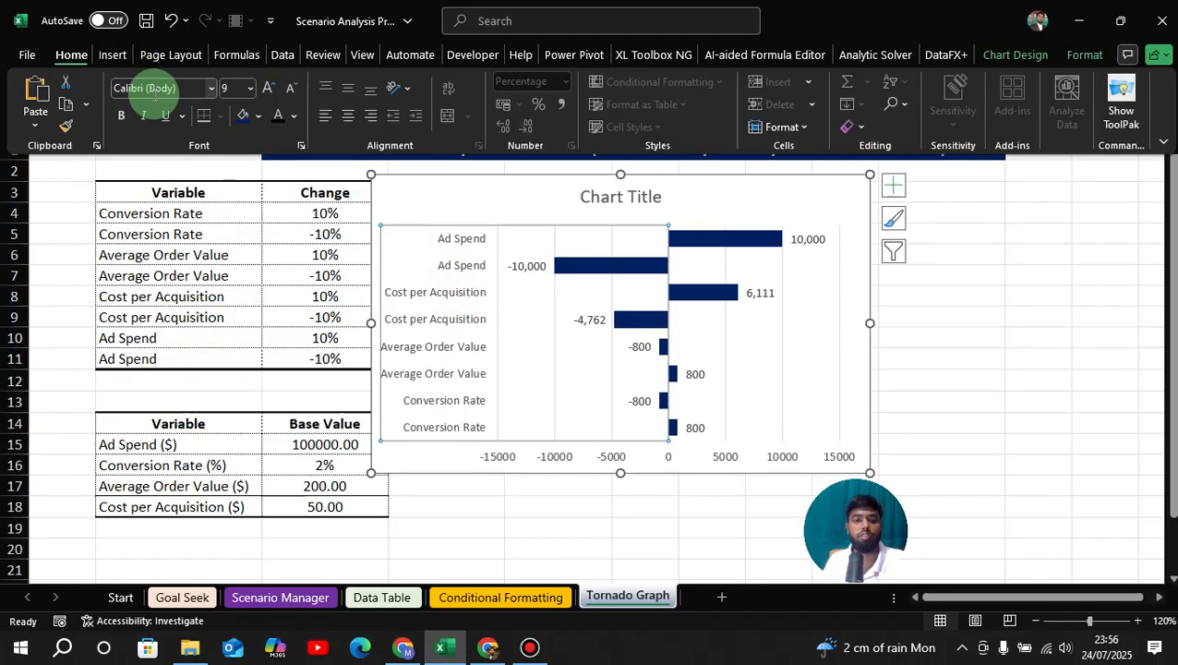
pyautogui.click(267, 92)
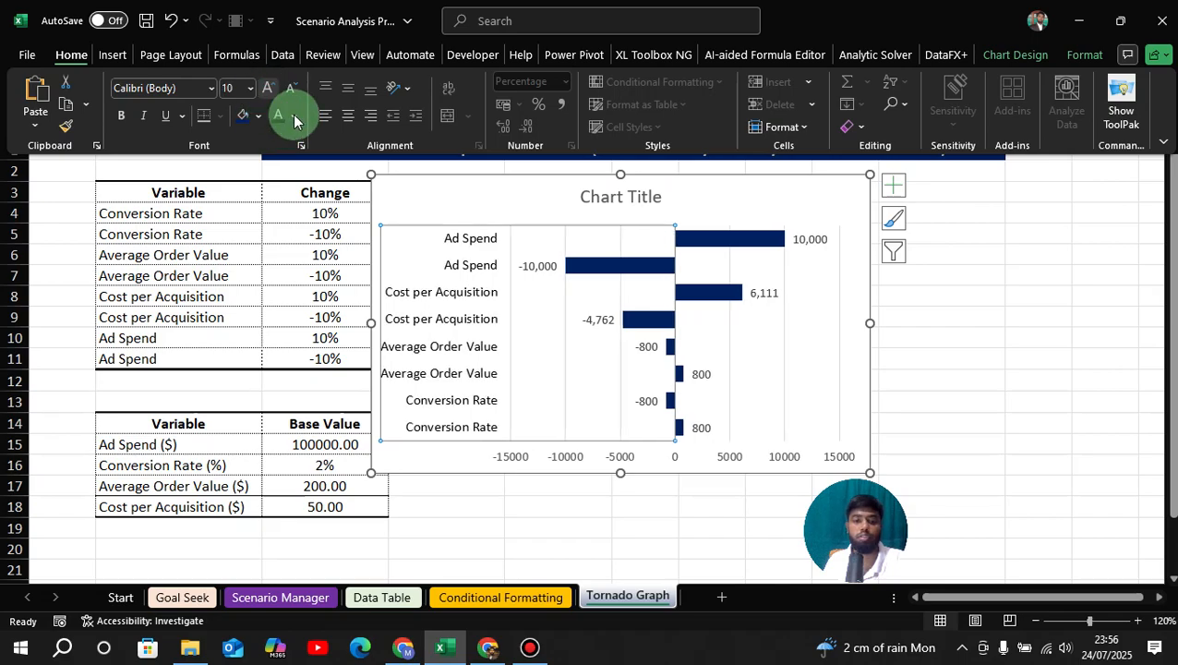
# Make the horizontal axis labels black and increase their font size by one increment.
pyautogui.click(569, 466)
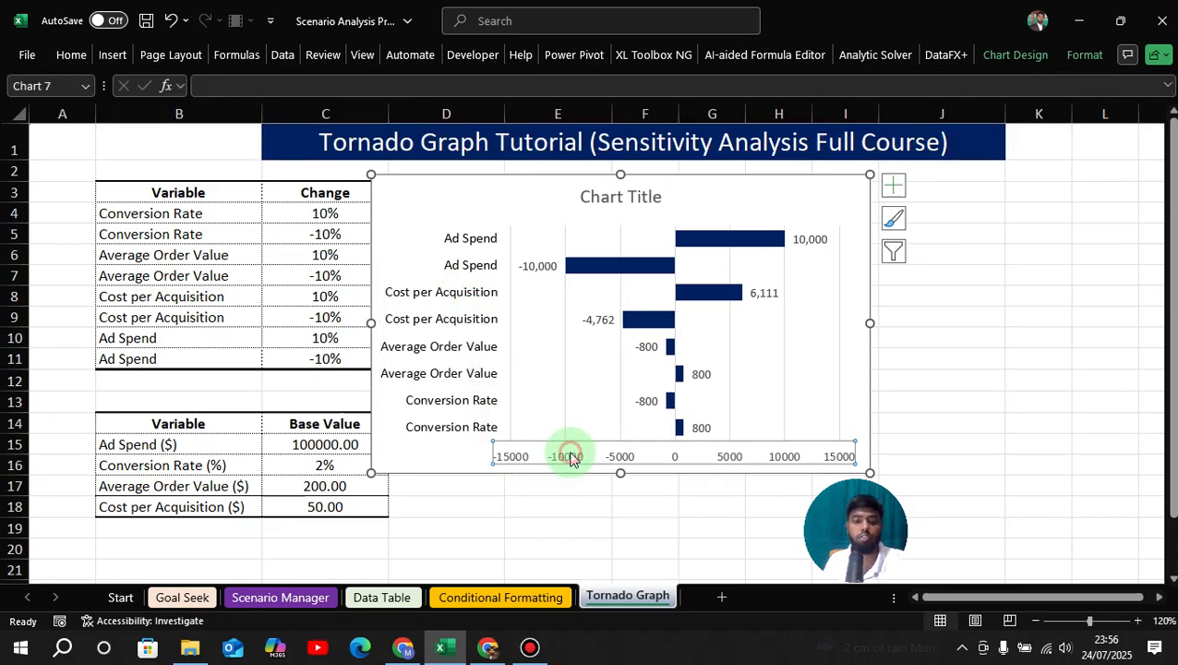
pyautogui.click(71, 58)
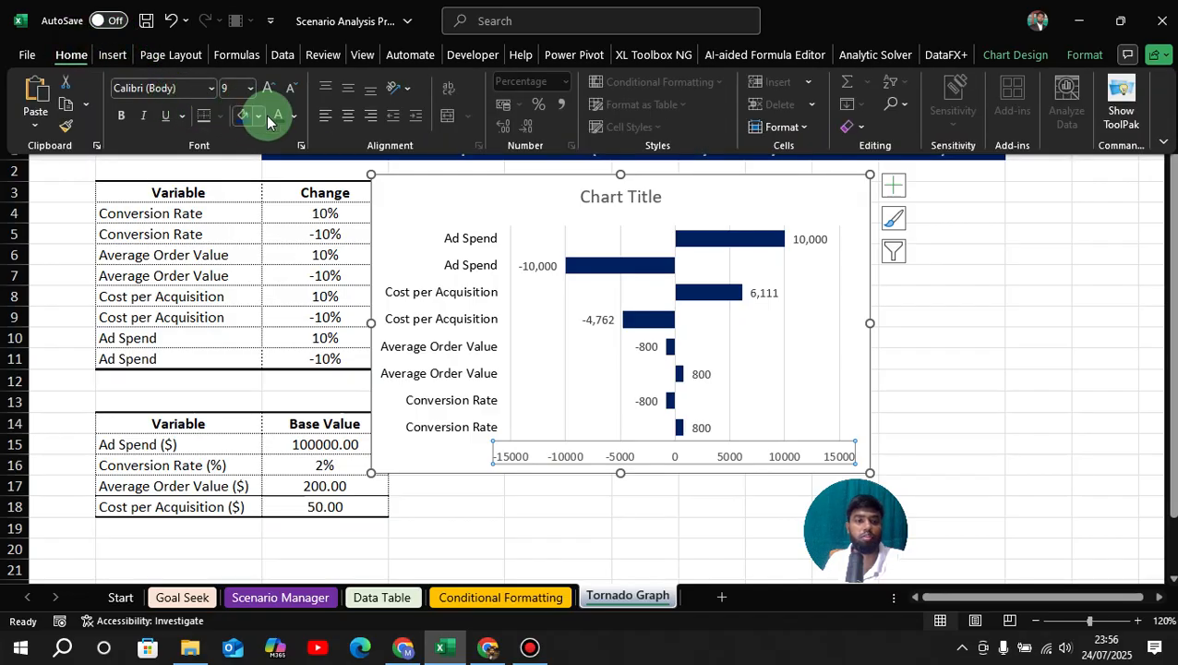
pyautogui.click(274, 120)
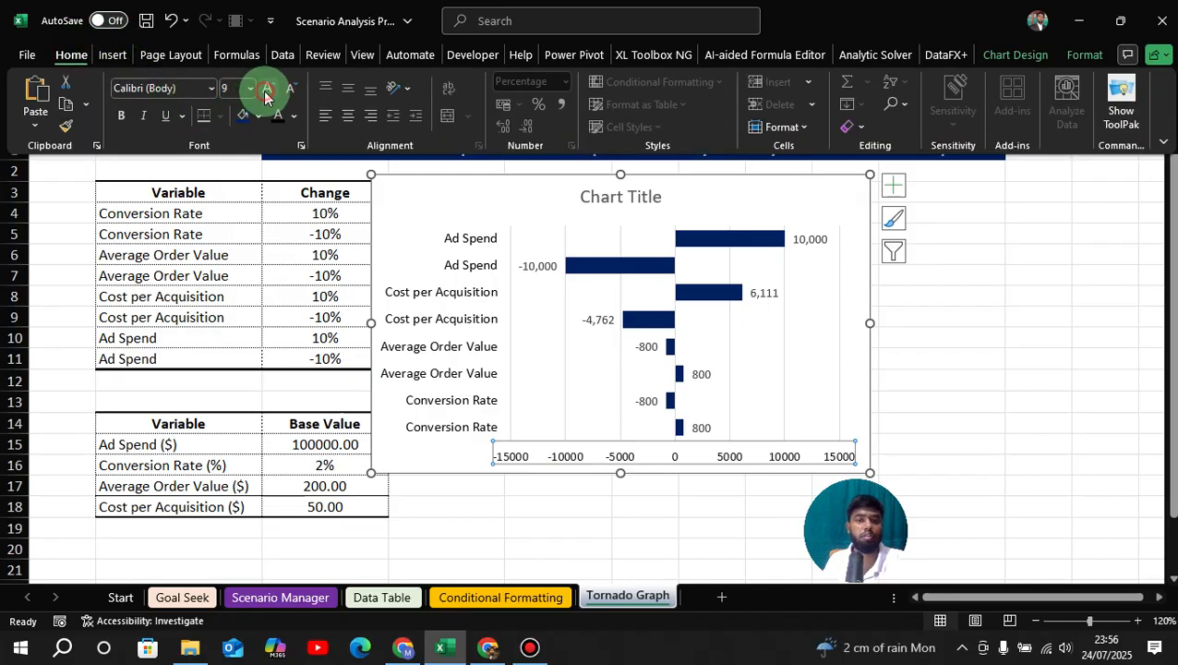
pyautogui.click(265, 92)
pyautogui.click(966, 292)
# Replace the placeholder chart title with "Tornado_Graph".
pyautogui.click(630, 191)
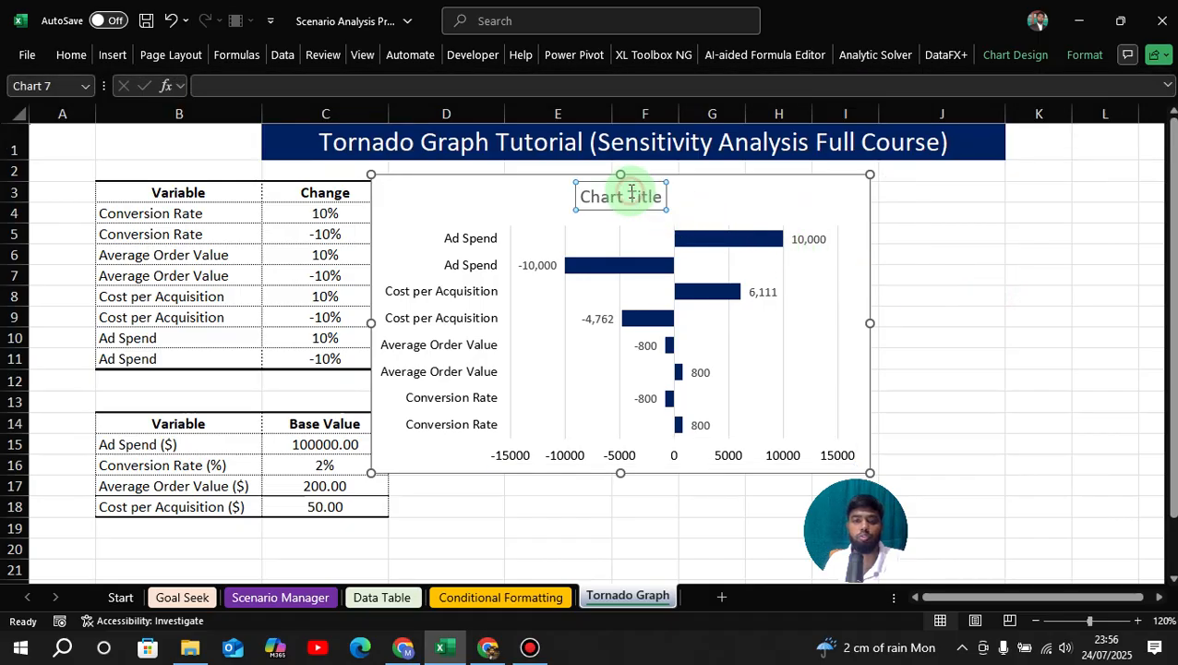
pyautogui.doubleClick(632, 191)
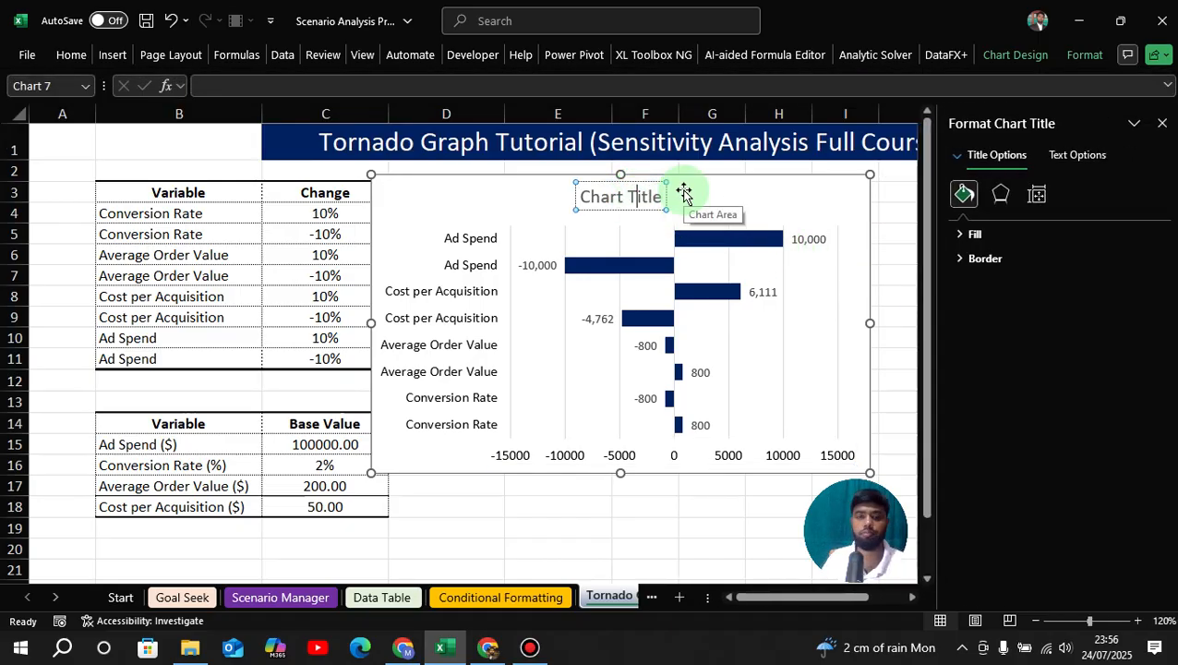
pyautogui.press('BackSpace')
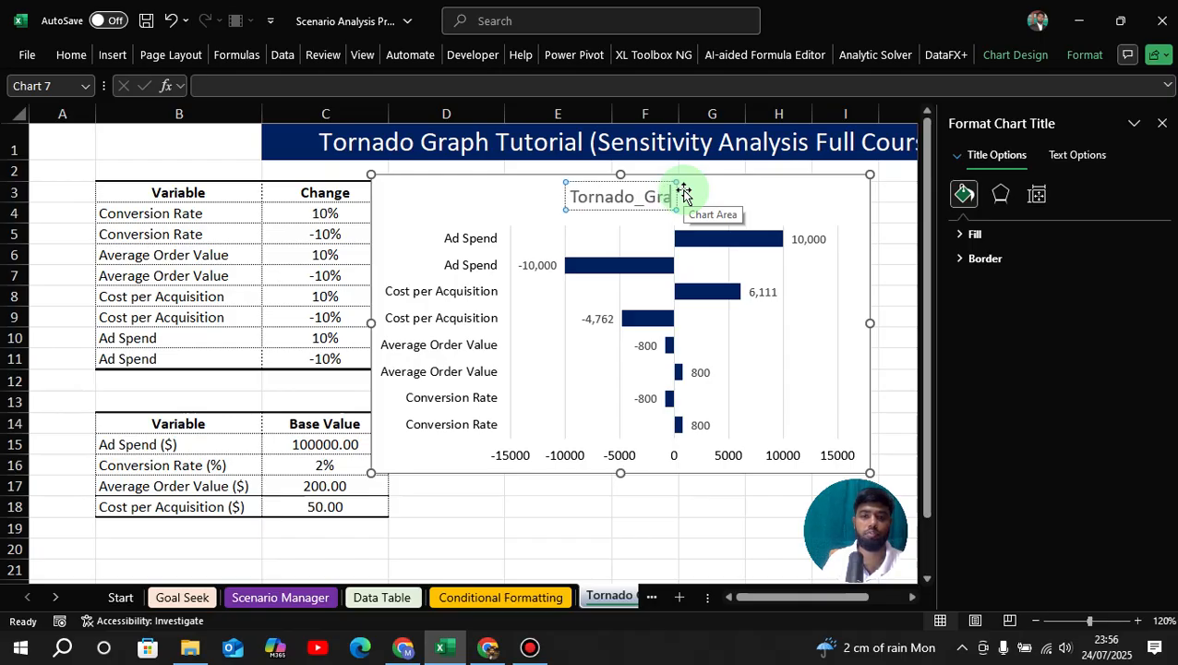
pyautogui.write('ph')
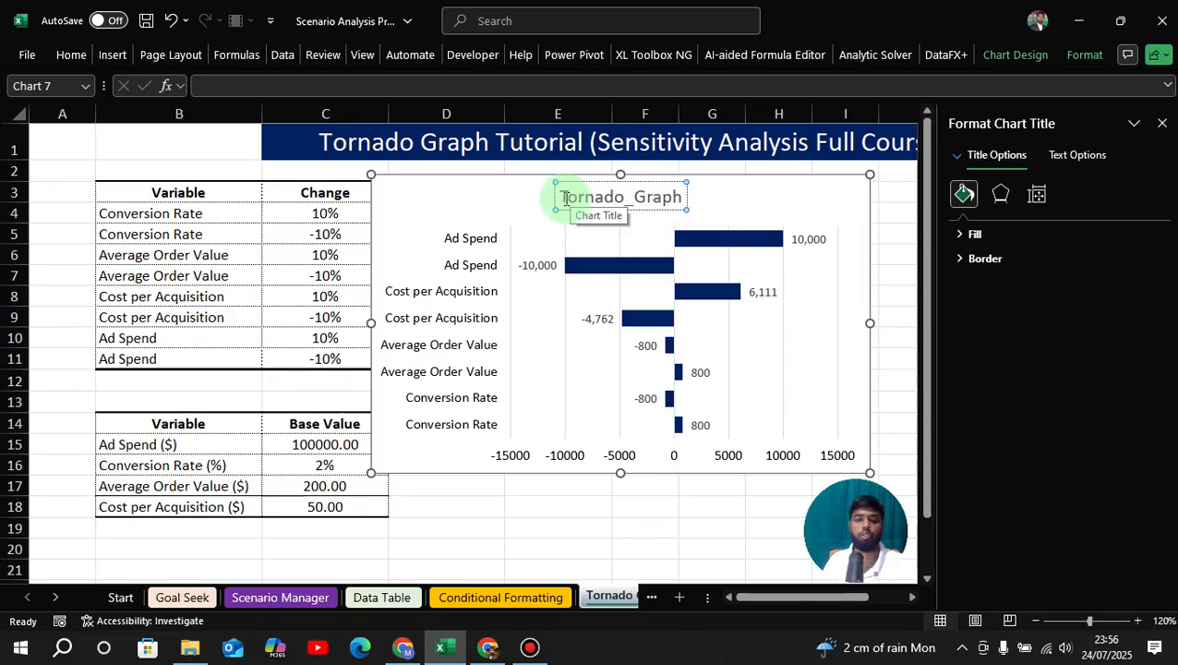
# Make the entire chart title black, enlarge its font by one increment, and close the title formatting options.
pyautogui.moveTo(567, 198); pyautogui.dragTo(685, 197)
pyautogui.click(58, 59)
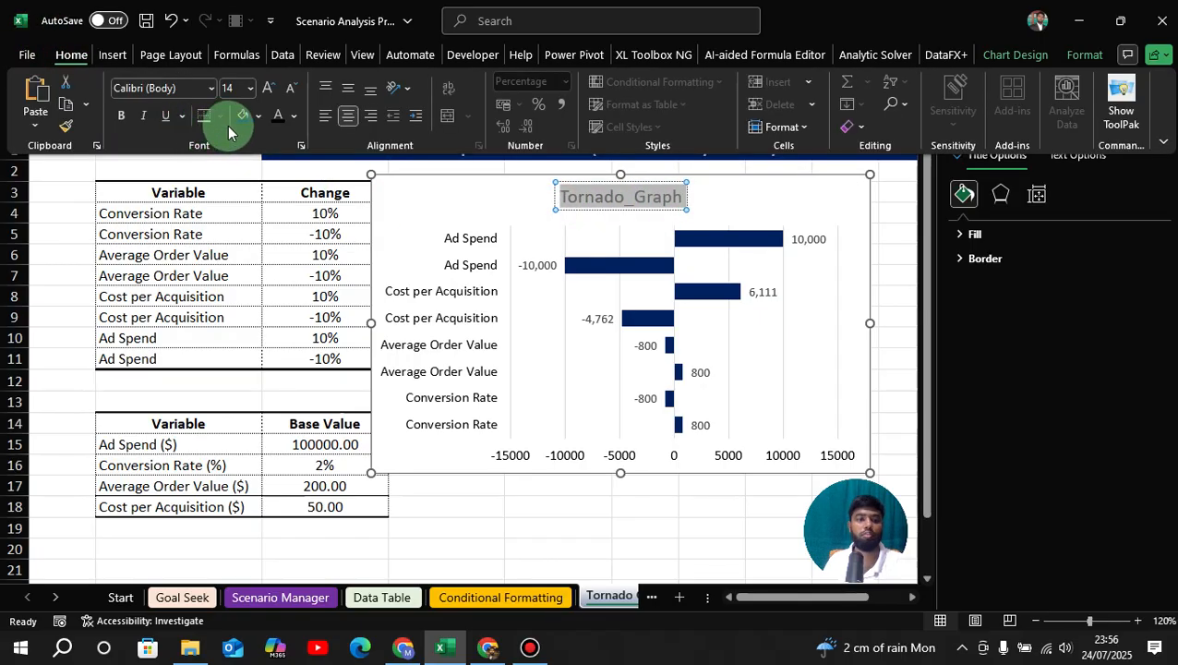
pyautogui.click(270, 89)
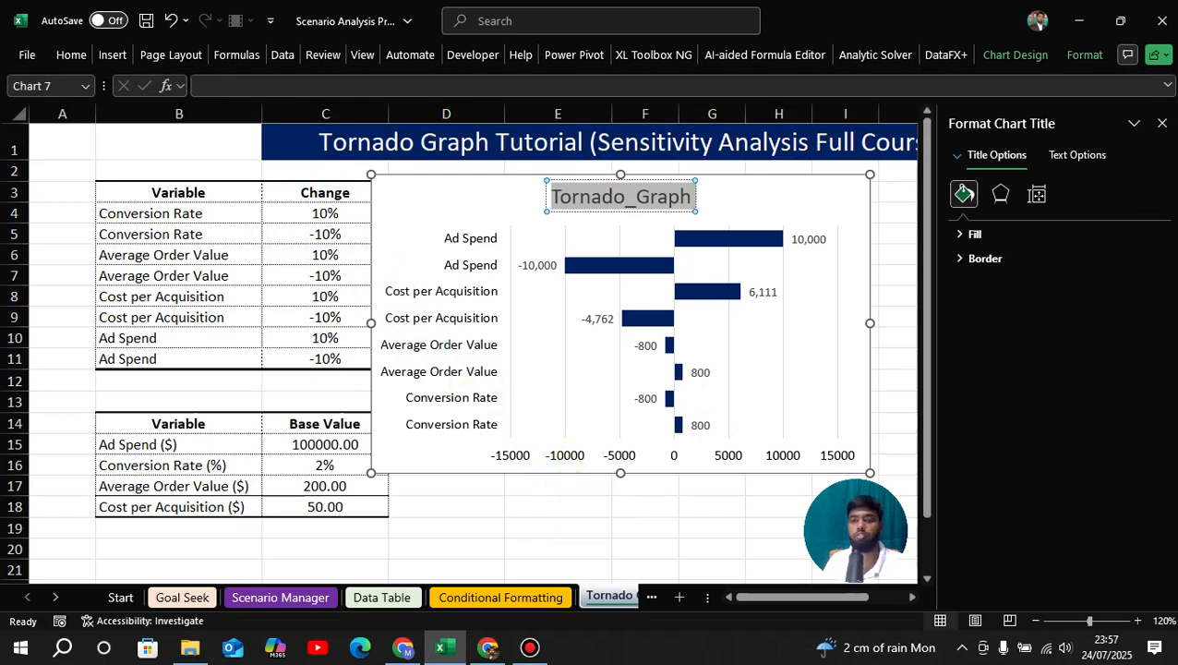
pyautogui.click(1161, 123)
pyautogui.click(1000, 270)
# Move the chart clear of the Profit Change column and give its chart area a Black, Text 1 outline.
pyautogui.click(730, 182)
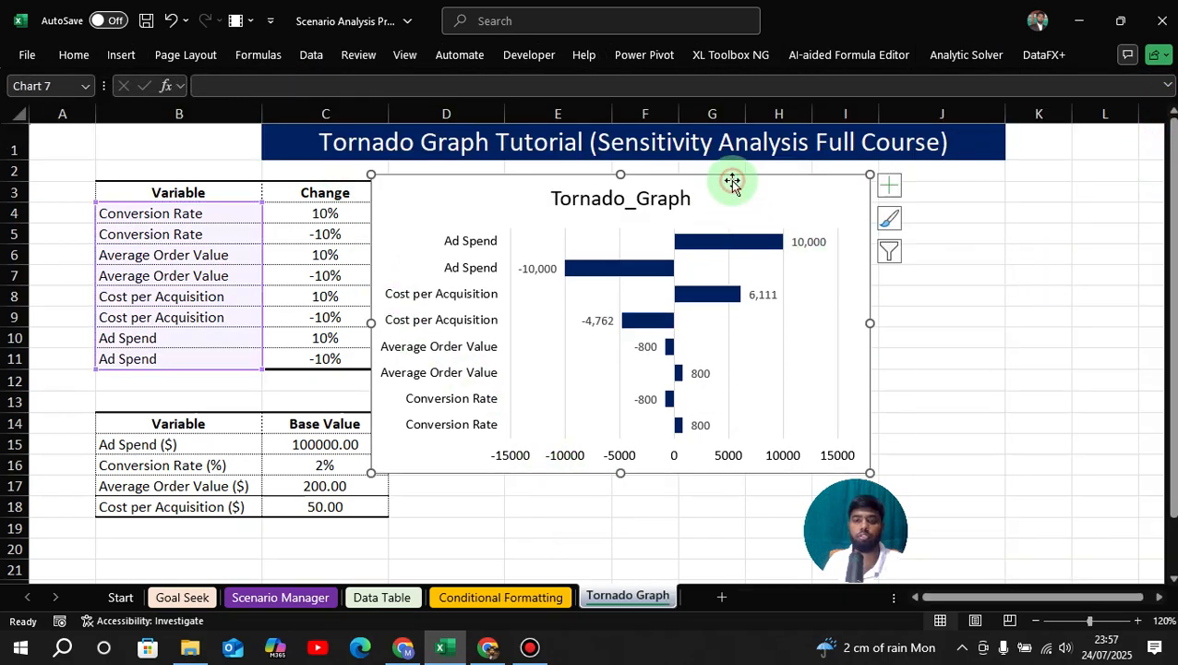
pyautogui.moveTo(731, 181); pyautogui.dragTo(901, 182)
pyautogui.rightClick(902, 184)
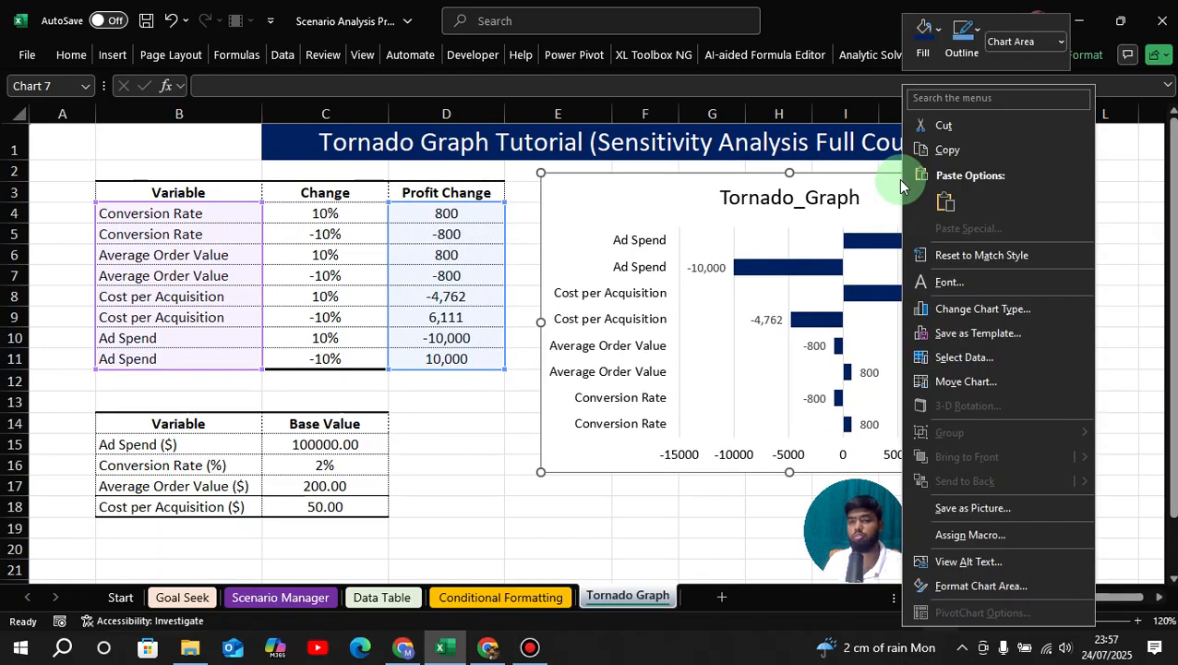
pyautogui.click(966, 38)
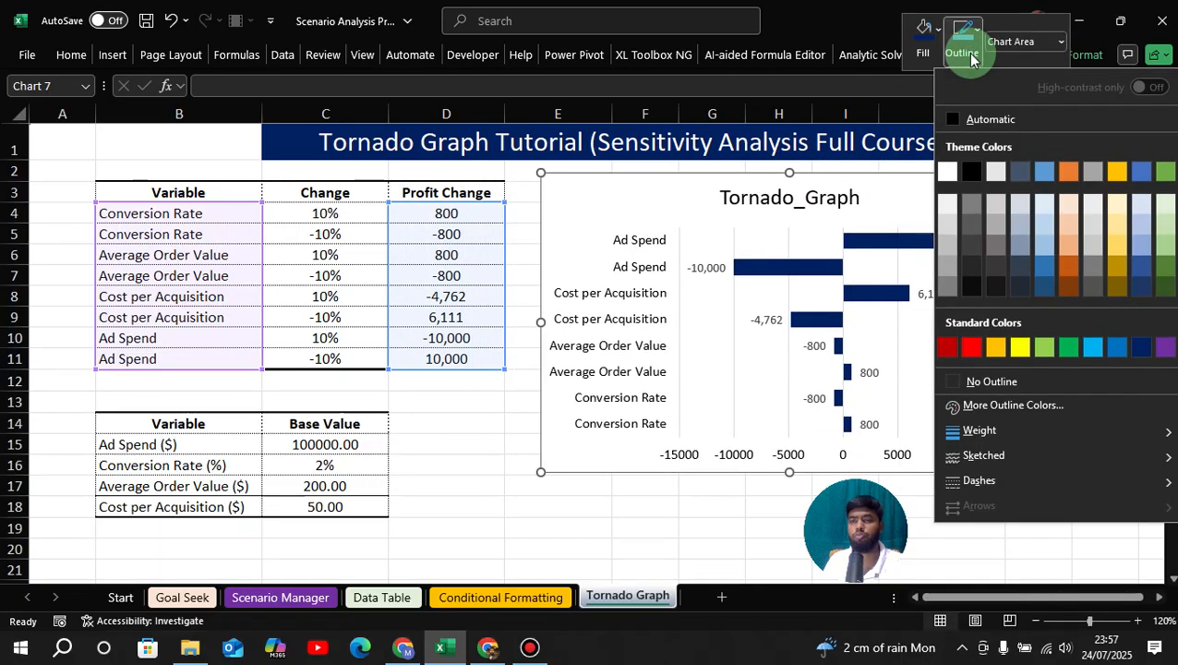
pyautogui.click(978, 175)
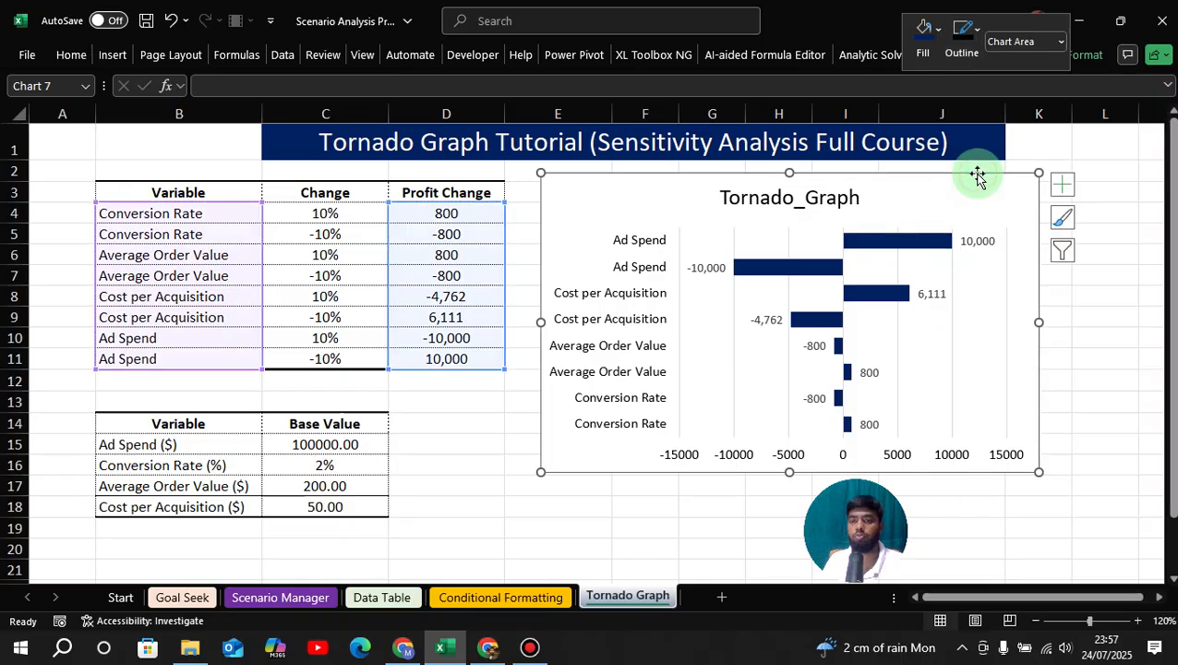
pyautogui.click(1082, 361)
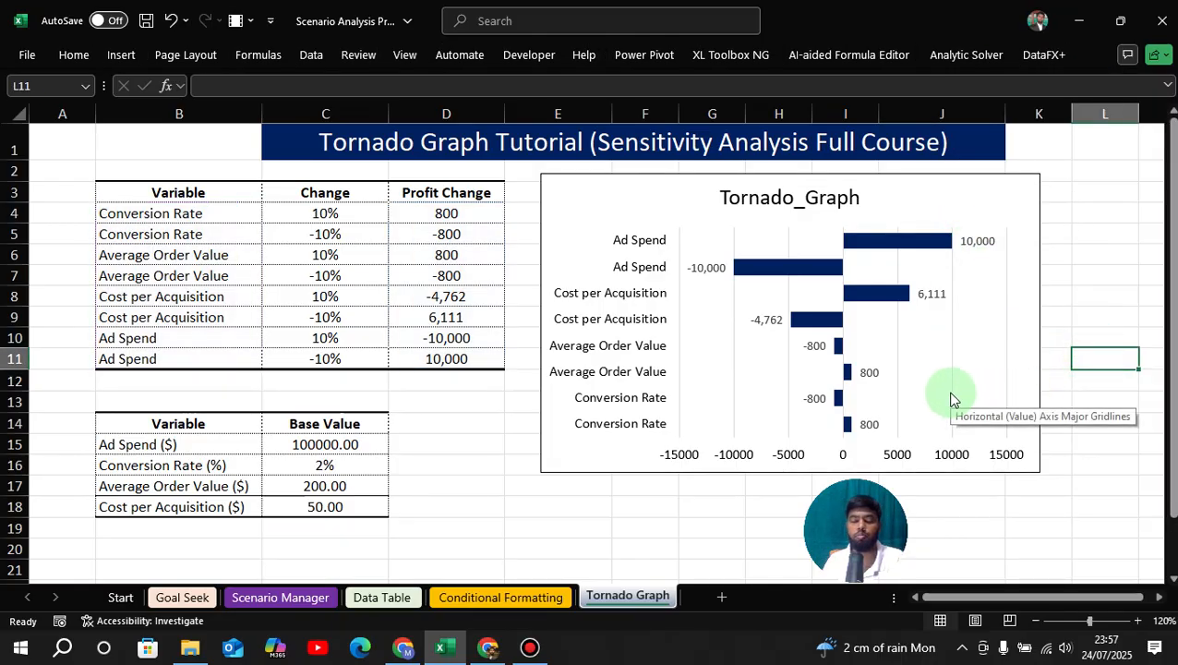
pyautogui.click(509, 446)
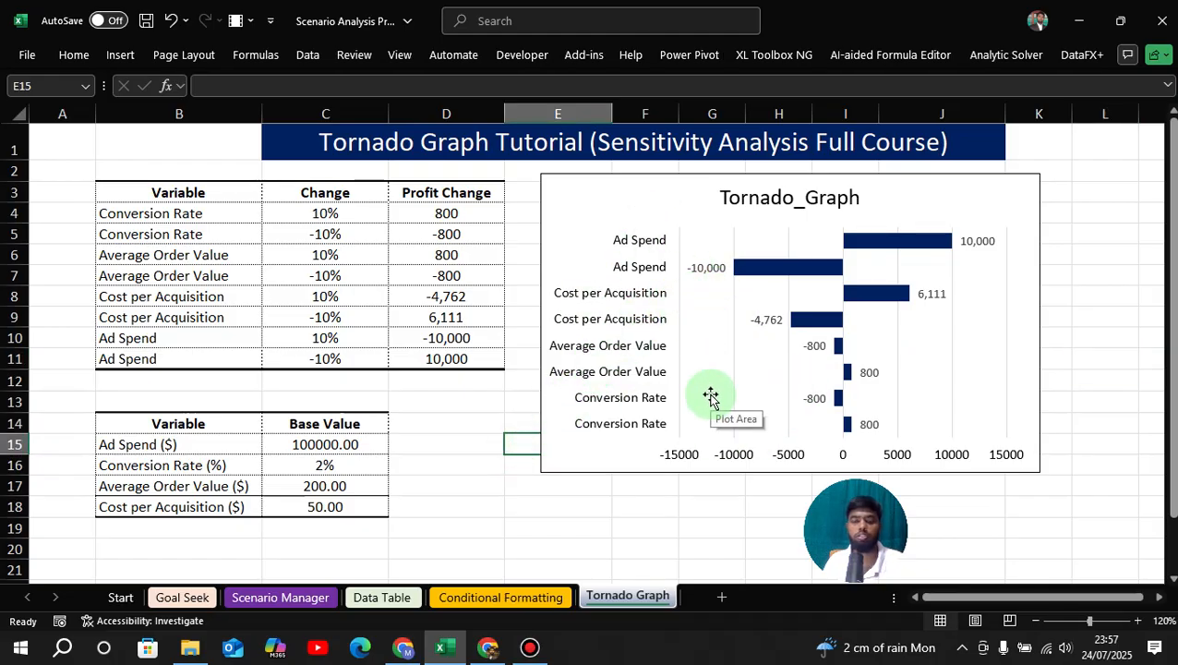